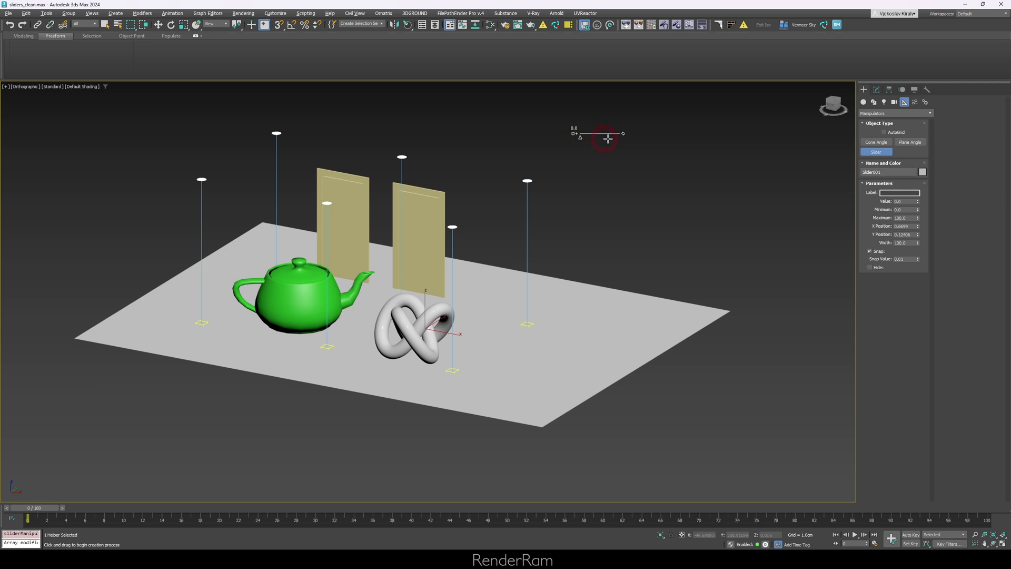
pyautogui.click(657, 169)
pyautogui.click(582, 213)
pyautogui.click(498, 163)
pyautogui.click(369, 113)
pyautogui.hotkey('ctrl', 'z')
pyautogui.hotkey('ctrl', 'z')
pyautogui.hotkey('ctrl', 'z')
pyautogui.hotkey('ctrl', 'z')
# Step: Label the newly created slider "Light Intensity" in its parameters
pyautogui.click(876, 91)
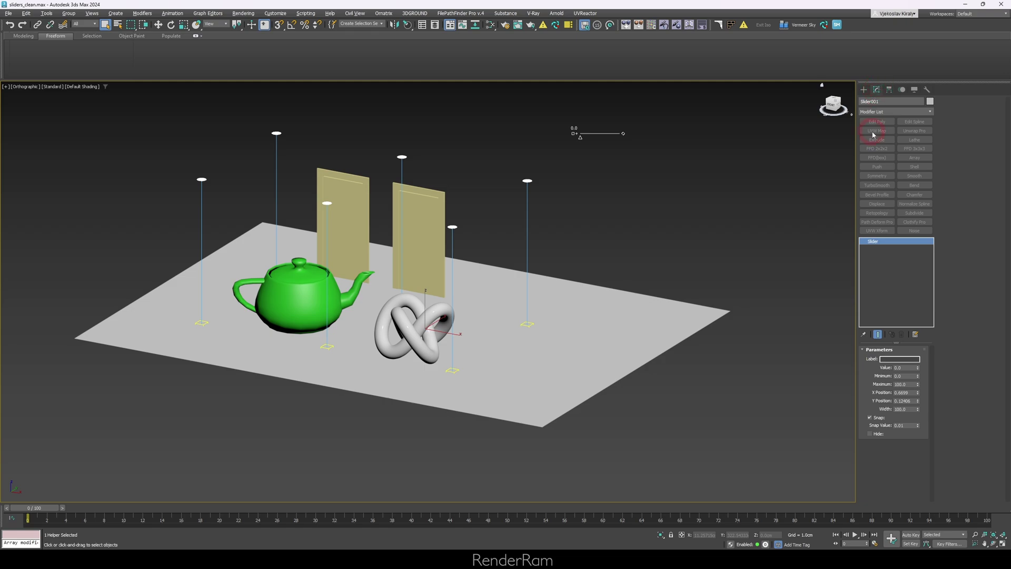
pyautogui.click(893, 358)
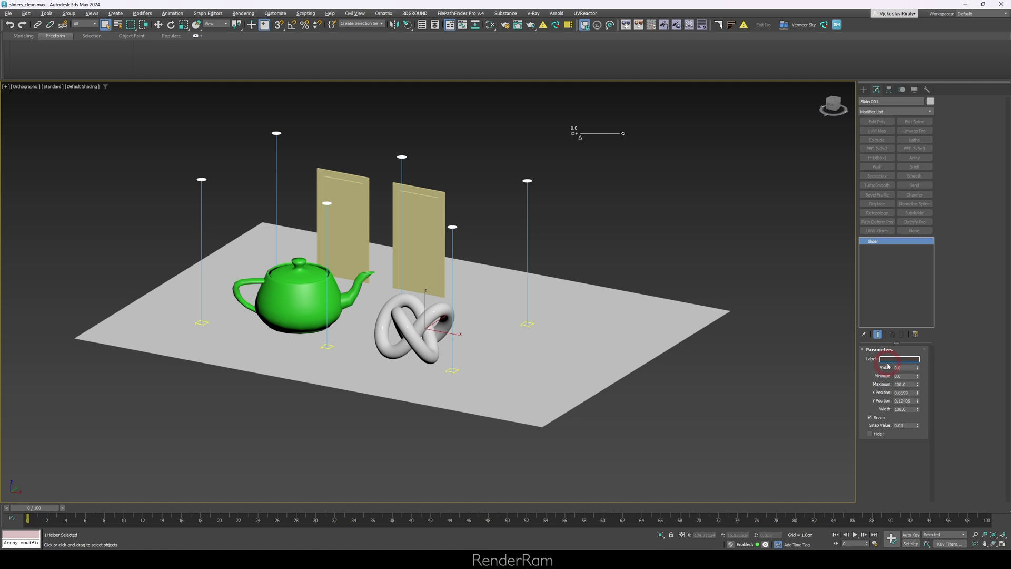
pyautogui.click(894, 358)
pyautogui.write('Light Intensity')
# Step: Move the Light Intensity slider to the upper-left corner of the viewport using manipulate mode
pyautogui.moveTo(583, 134); pyautogui.dragTo(327, 106)
pyautogui.click(588, 133)
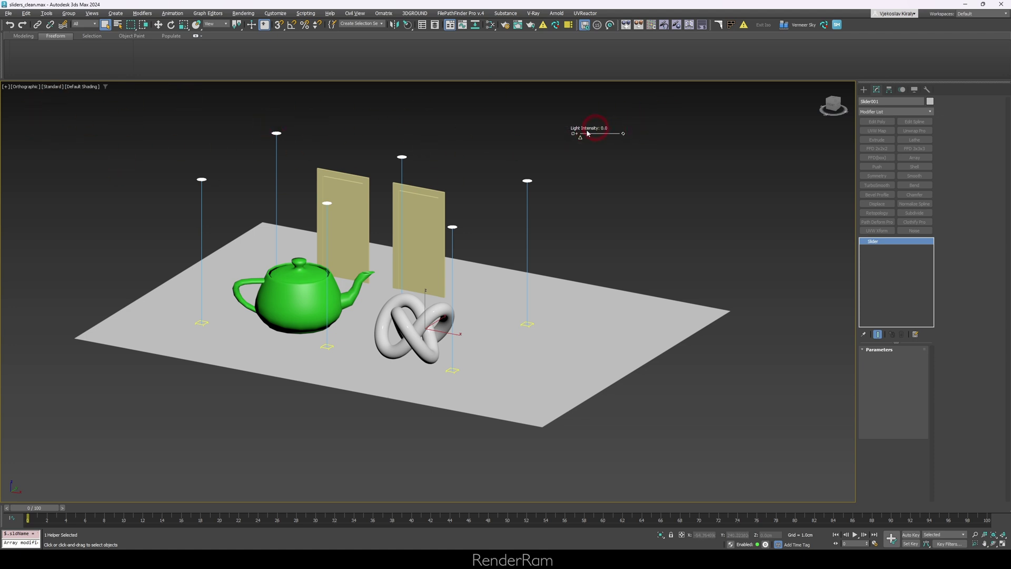
pyautogui.moveTo(588, 133); pyautogui.dragTo(446, 125)
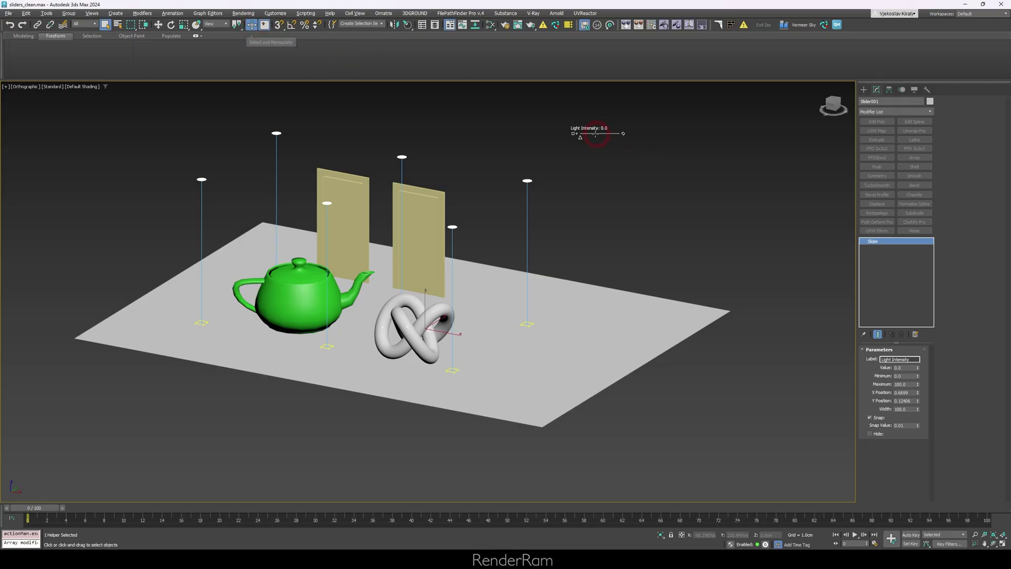
pyautogui.click(572, 135)
pyautogui.moveTo(573, 133); pyautogui.dragTo(24, 125)
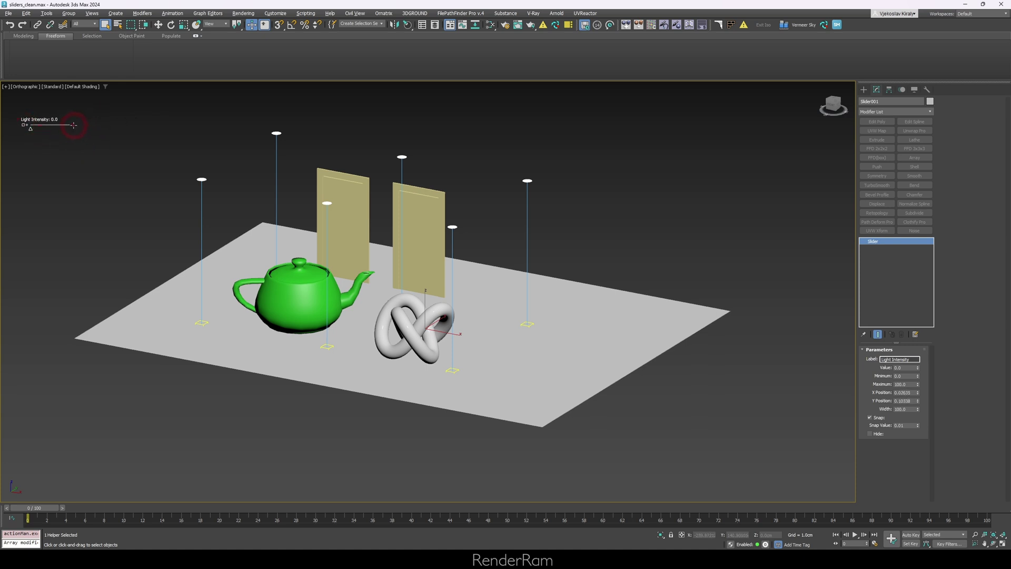
# Step: Lengthen the Light Intensity slider to more than twice its width and slide its value to about 33
pyautogui.moveTo(74, 125); pyautogui.dragTo(140, 125)
pyautogui.moveTo(31, 129); pyautogui.dragTo(65, 129)
# Step: Toggle manipulate mode off and on, and collapse and restore the Light Intensity slider
pyautogui.click(252, 25)
pyautogui.click(243, 13)
pyautogui.click(251, 25)
pyautogui.moveTo(25, 126); pyautogui.dragTo(29, 140)
pyautogui.click(24, 125)
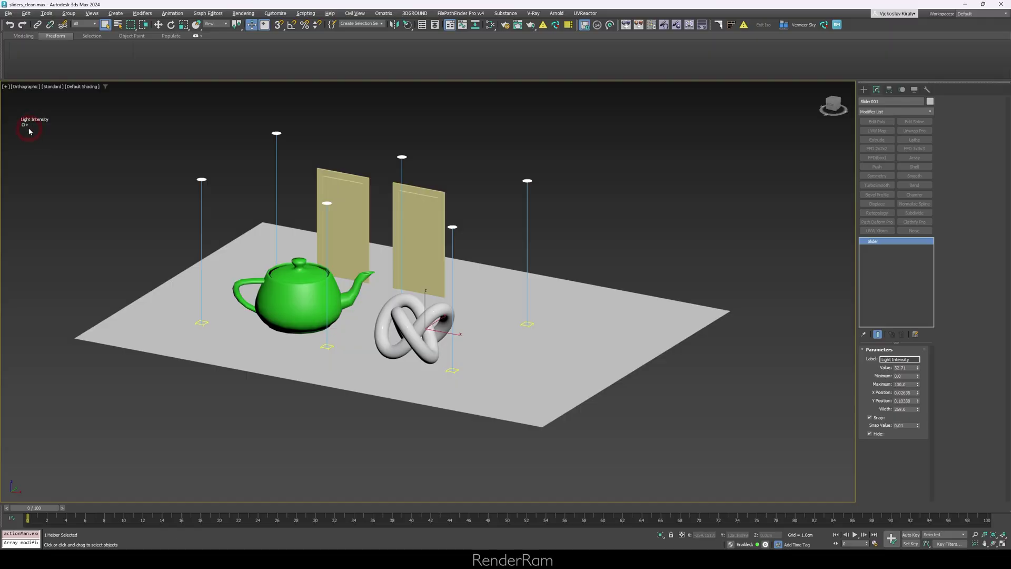
pyautogui.click(24, 125)
# Step: Move the Light Intensity slider to the lower-right area of the viewport and raise its value to 100
pyautogui.click(903, 369)
pyautogui.click(849, 378)
pyautogui.click(900, 377)
pyautogui.moveTo(25, 125); pyautogui.dragTo(726, 358)
pyautogui.moveTo(919, 369)
pyautogui.mouseDown()
pyautogui.moveTo(914, 316)
pyautogui.moveTo(901, 397)
pyautogui.moveTo(905, 367)
pyautogui.moveTo(910, 384)
pyautogui.mouseUp()
pyautogui.click(909, 384)
pyautogui.moveTo(731, 363); pyautogui.dragTo(883, 375)
# Step: Set the slider's maximum to 500 and slide its value within the extended range
pyautogui.doubleClick(901, 384)
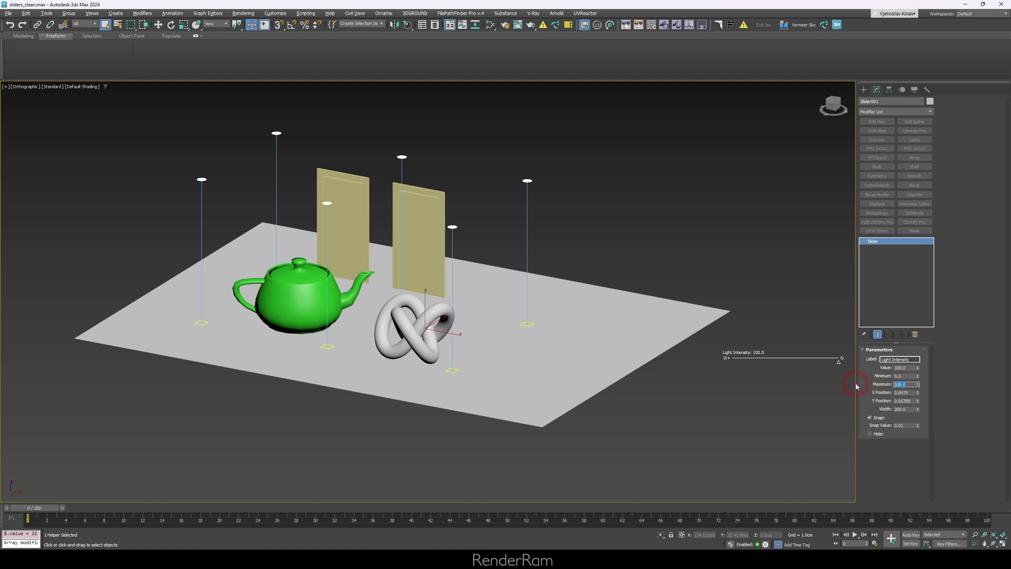
pyautogui.write('500')
pyautogui.press('Return')
pyautogui.moveTo(760, 373); pyautogui.dragTo(773, 365)
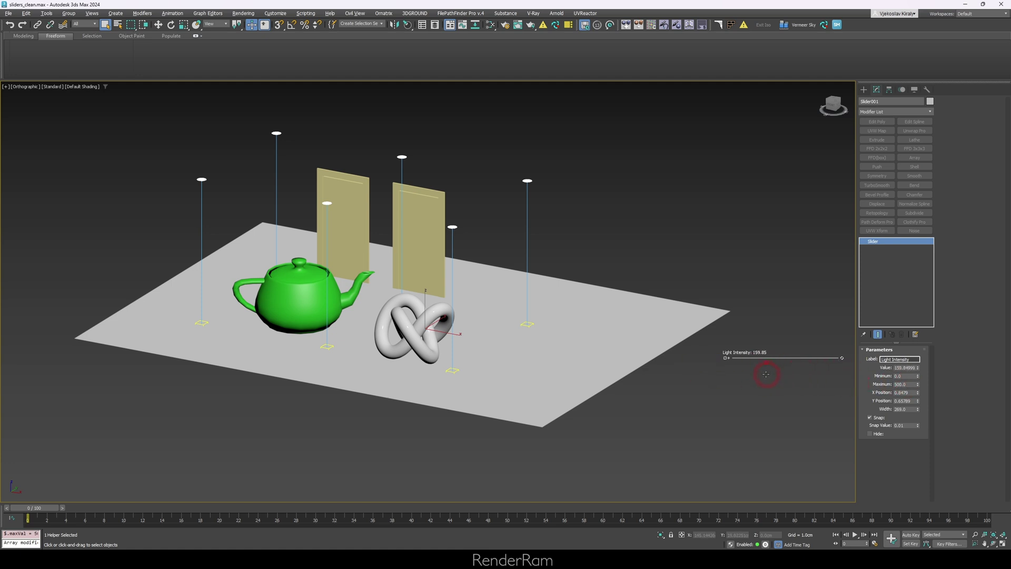
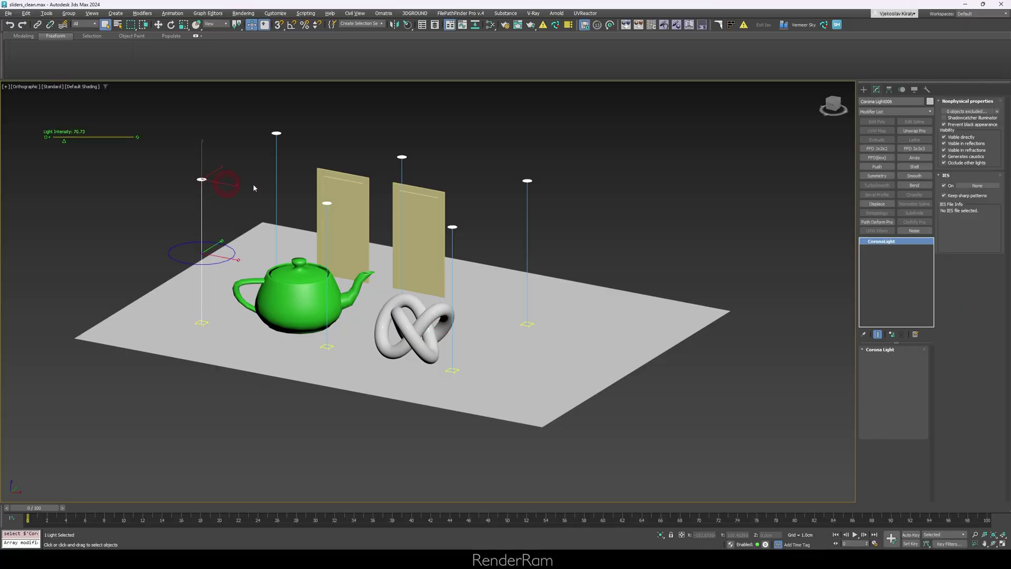
# Step: Start wiring parameters on the leftmost Corona light, choosing its intensity as the parameter to wire
pyautogui.keyDown('alt'); pyautogui.moveTo(254, 188); pyautogui.dragTo(178, 194, button='middle'); pyautogui.keyUp('alt')
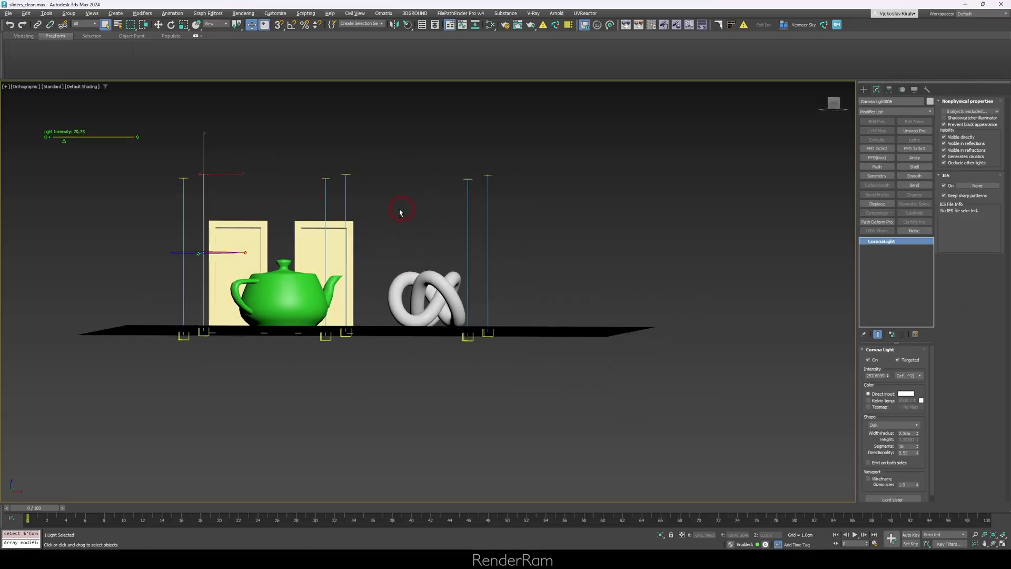
pyautogui.keyDown('alt'); pyautogui.moveTo(401, 212); pyautogui.dragTo(256, 206, button='middle'); pyautogui.keyUp('alt')
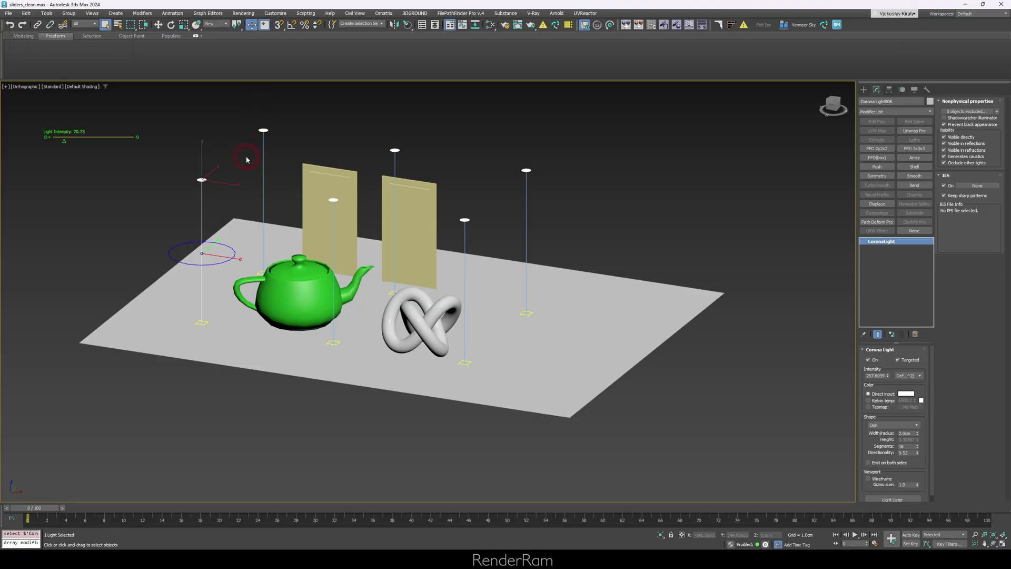
pyautogui.rightClick(202, 179)
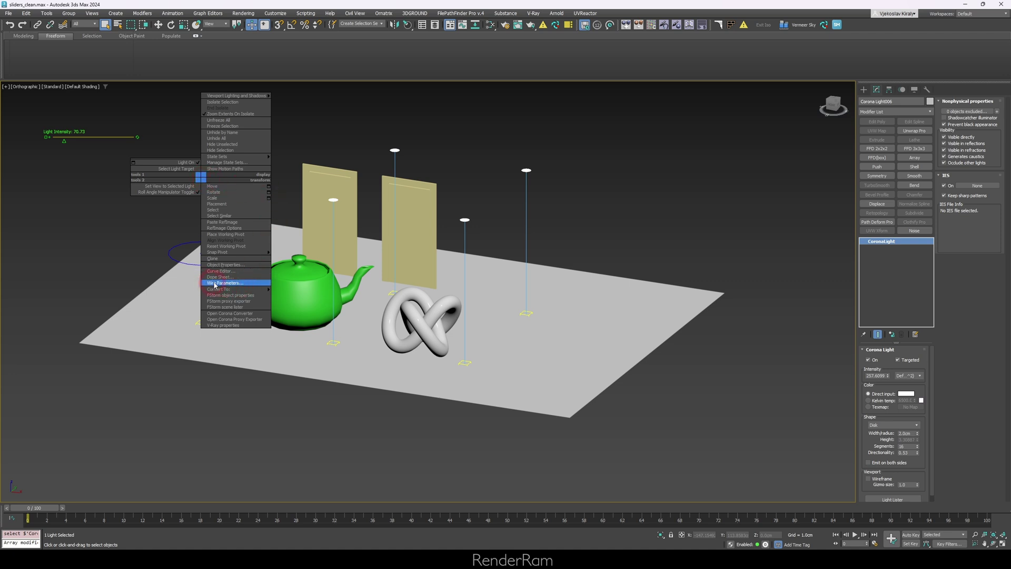
pyautogui.click(233, 284)
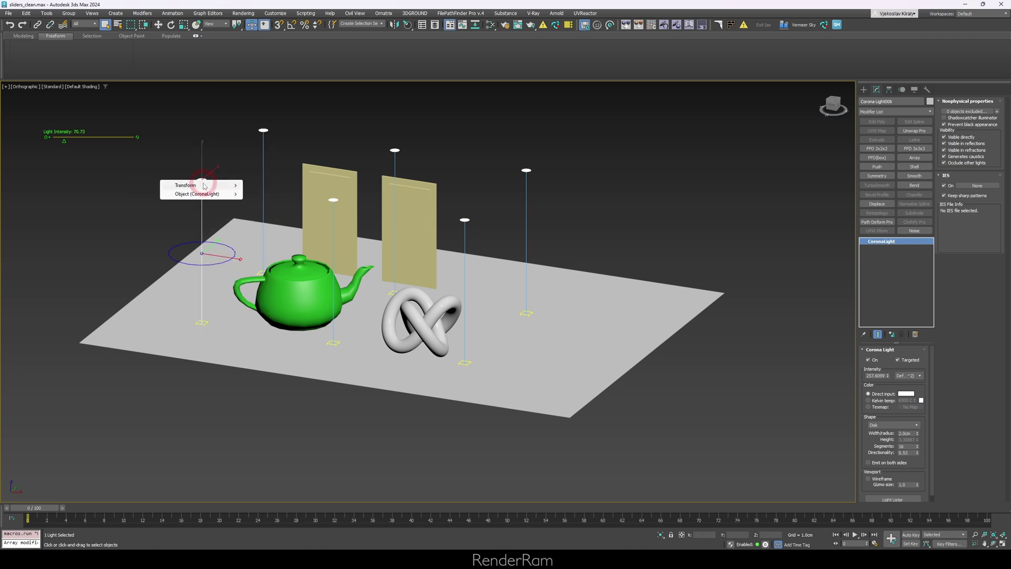
pyautogui.click(203, 185)
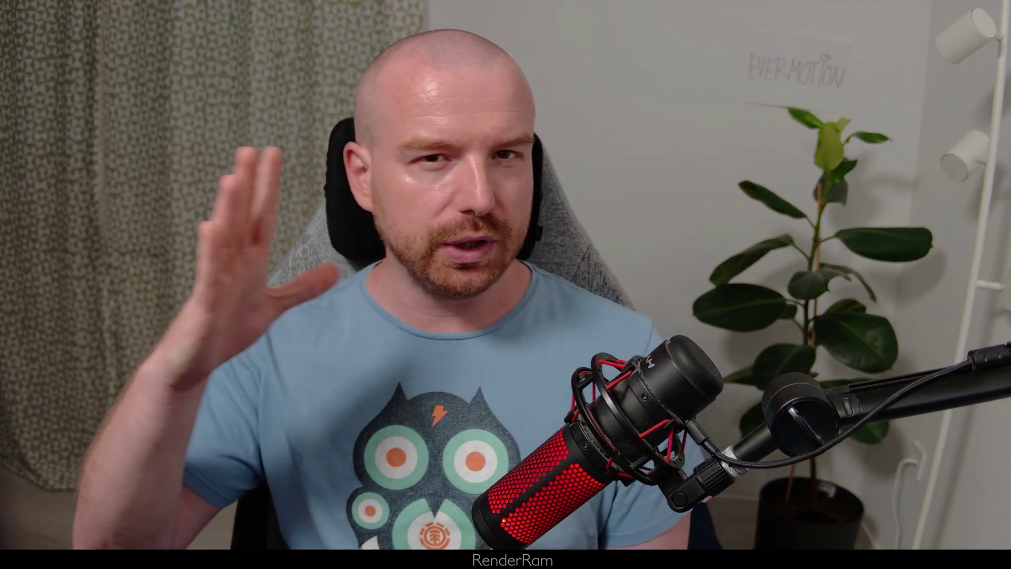
pyautogui.click(199, 194)
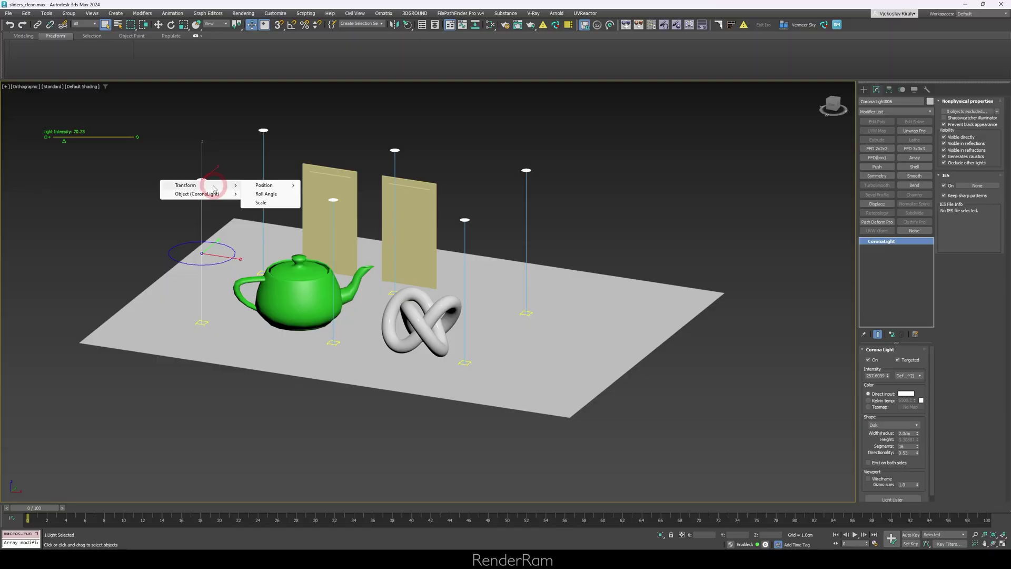
pyautogui.click(180, 198)
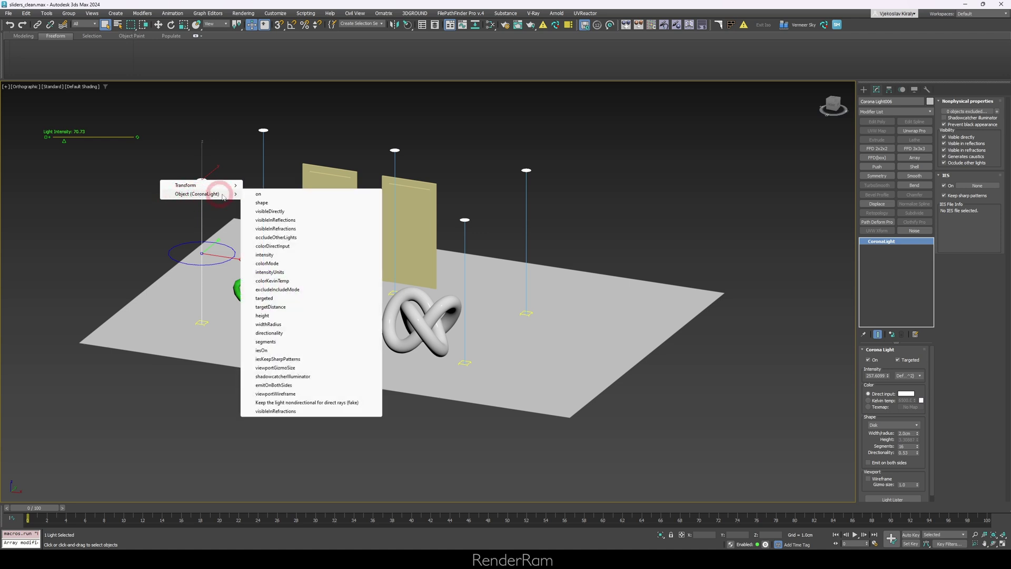
pyautogui.click(197, 195)
pyautogui.click(265, 255)
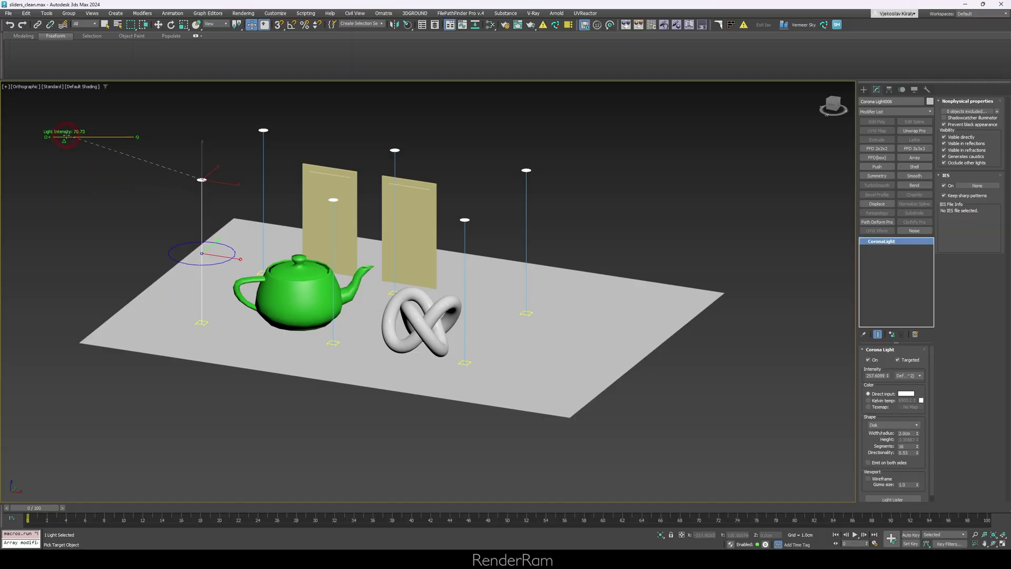
# Step: Pick the Light Intensity slider as the wiring target and choose its value parameter
pyautogui.click(67, 132)
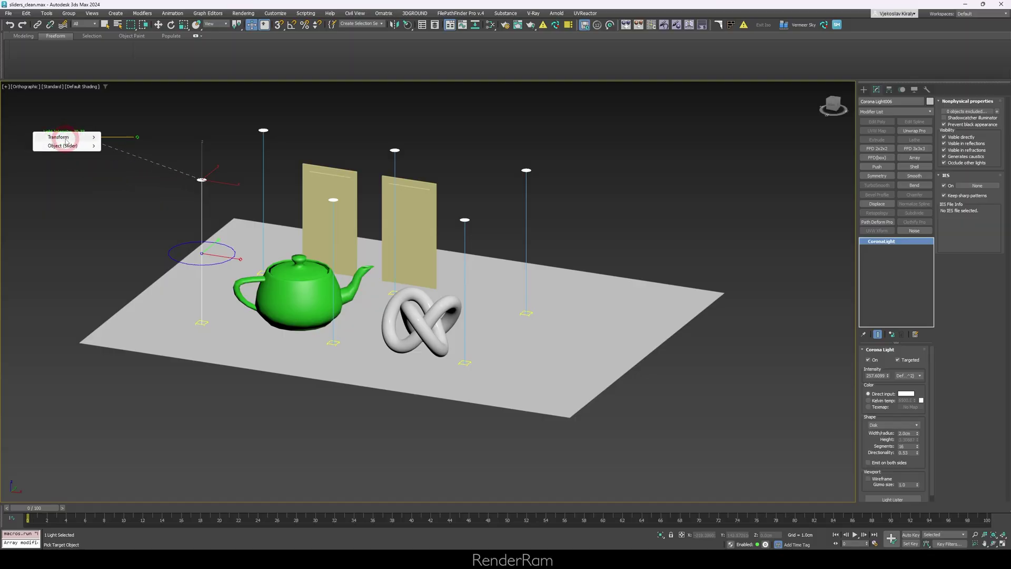
pyautogui.click(47, 147)
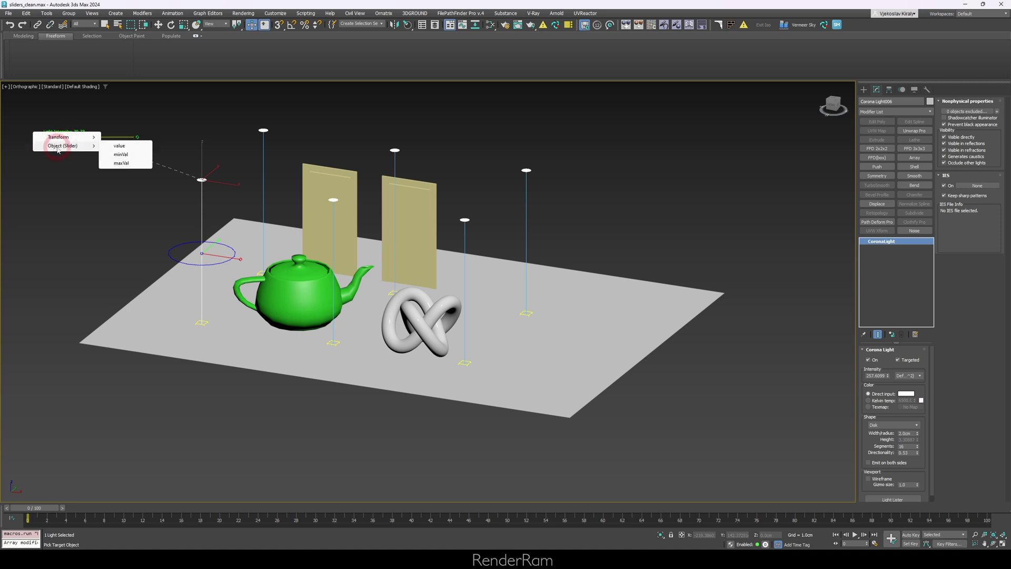
pyautogui.click(128, 147)
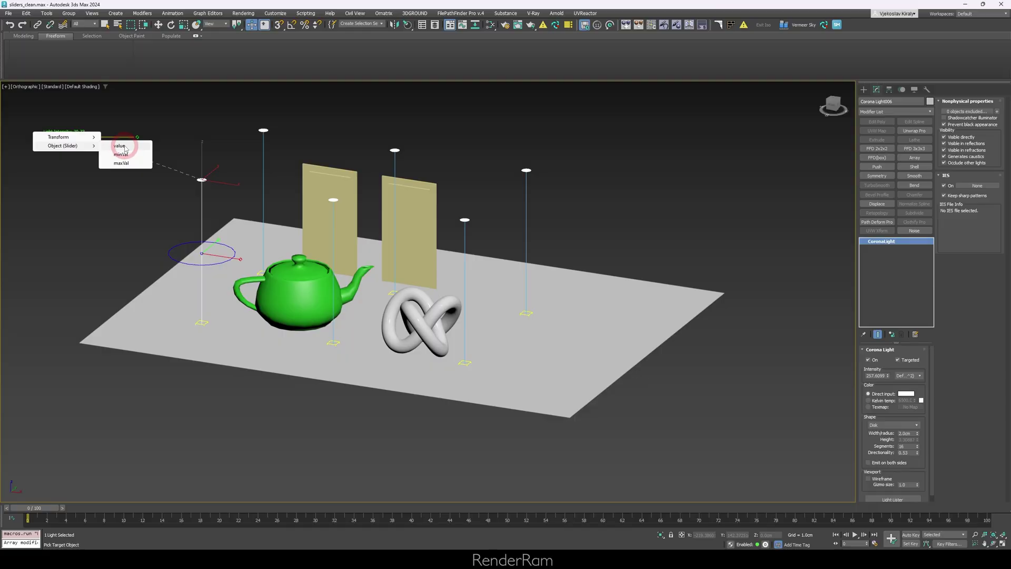
pyautogui.click(125, 148)
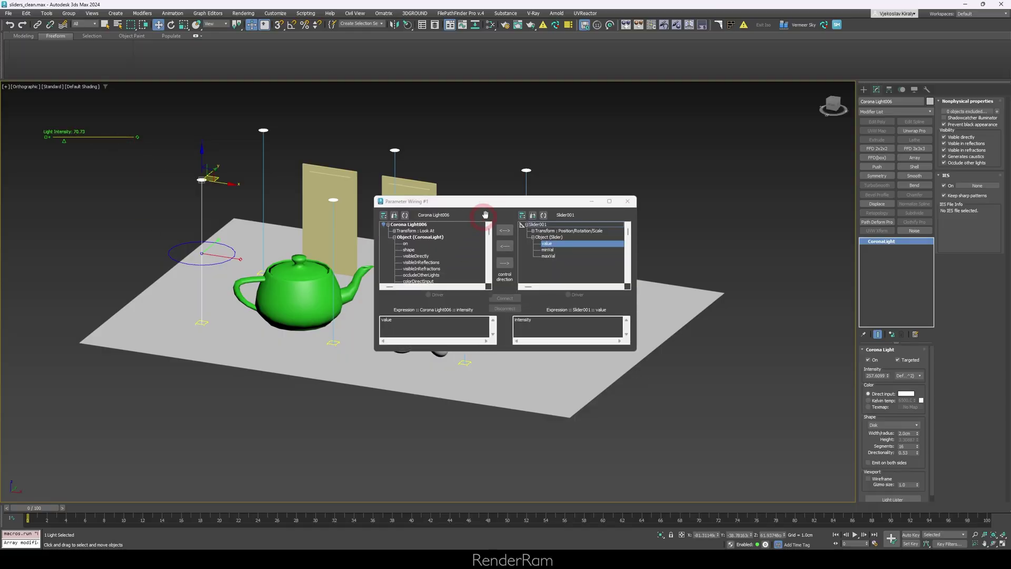
# Step: Connect the Corona light's intensity and the slider's value with a two-way connection
pyautogui.moveTo(485, 215); pyautogui.dragTo(404, 147)
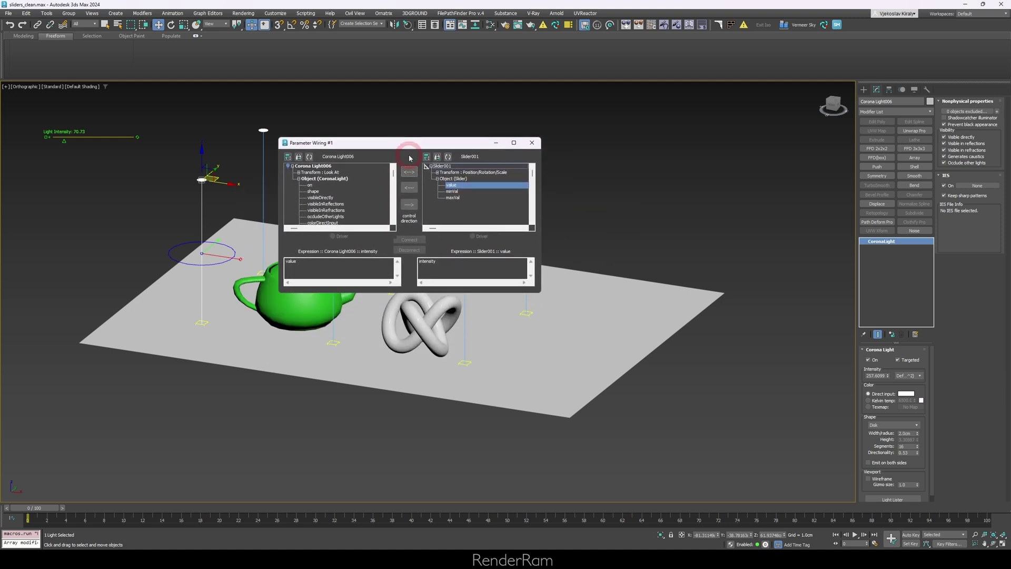
pyautogui.click(409, 170)
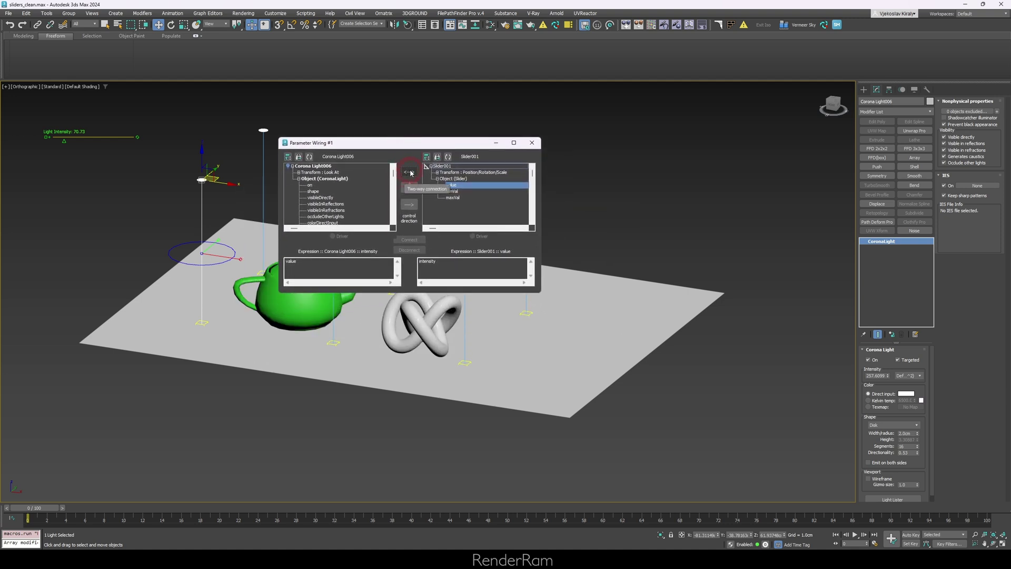
pyautogui.click(409, 239)
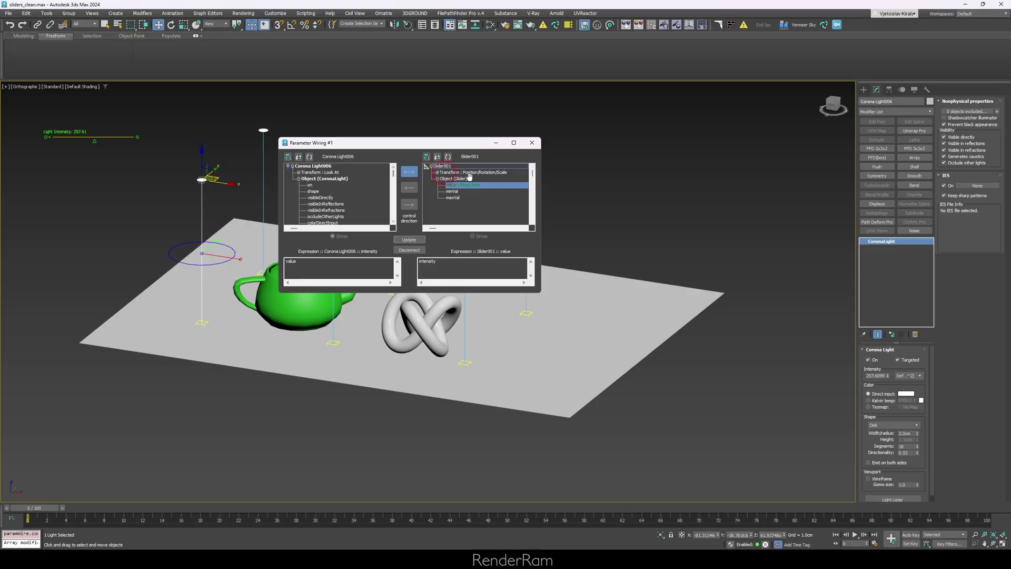
# Step: Try the one-way connection direction in which the slider's value controls the light's intensity
pyautogui.click(409, 172)
pyautogui.moveTo(395, 173); pyautogui.dragTo(396, 189)
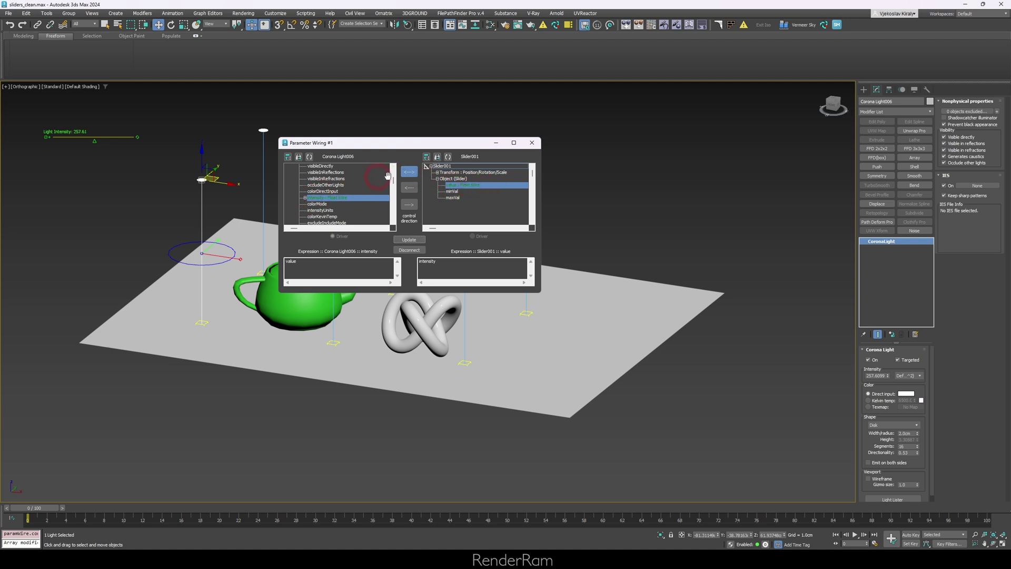
pyautogui.click(411, 188)
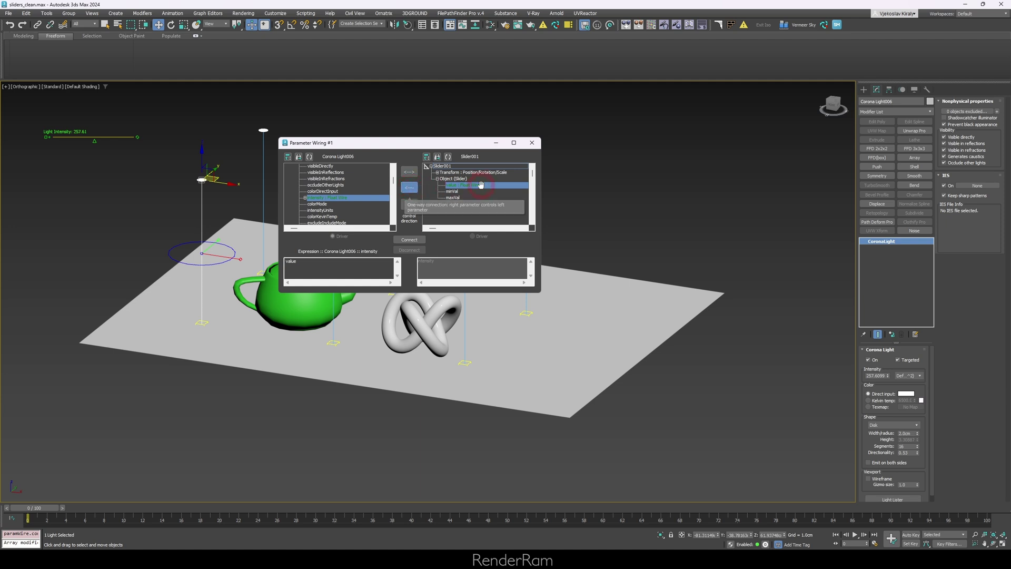
pyautogui.click(472, 161)
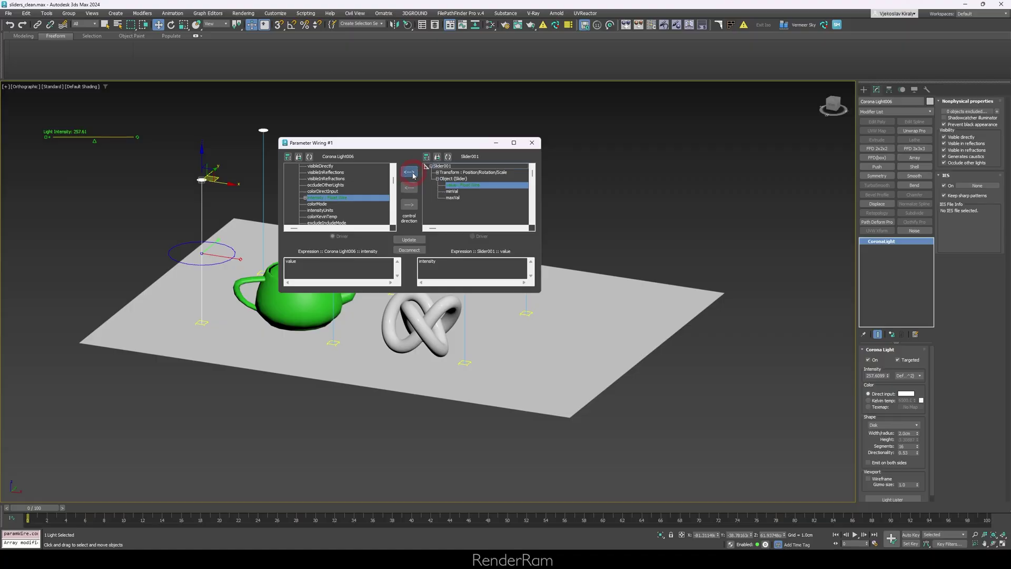
# Step: Choose the two-way connection between intensity and value, update the wiring, and close the Parameter Wiring dialog
pyautogui.click(409, 171)
pyautogui.click(399, 239)
pyautogui.click(532, 143)
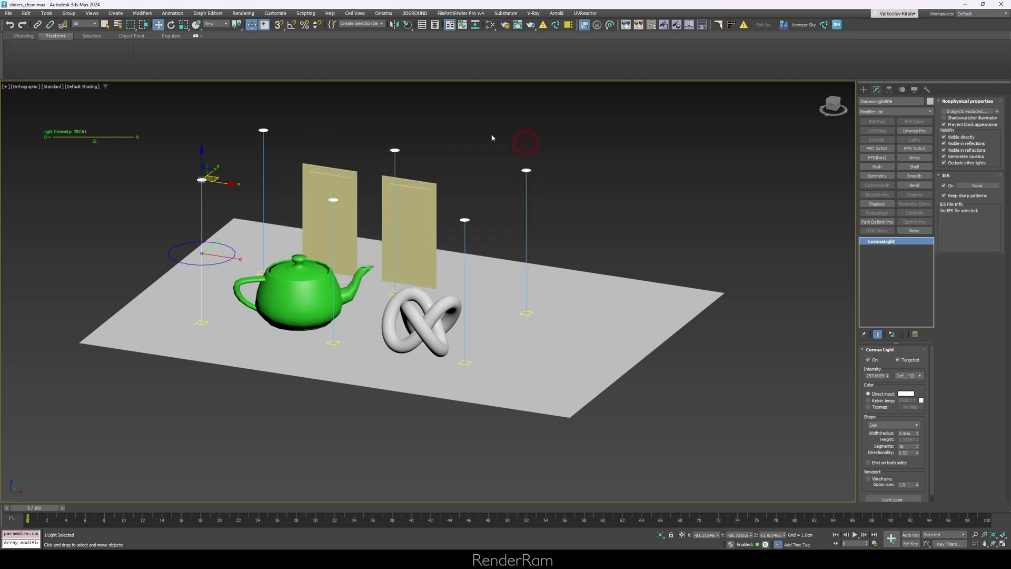
# Step: Start a Corona interactive render and arrange its window so the slider and light parameters stay accessible
pyautogui.click(505, 25)
pyautogui.moveTo(499, 90); pyautogui.dragTo(404, 86)
pyautogui.moveTo(625, 302); pyautogui.dragTo(772, 362)
# Step: Test the wired slider and light intensity against the interactive render, leave the value at about 170, and close the render window
pyautogui.moveTo(94, 140); pyautogui.dragTo(49, 144)
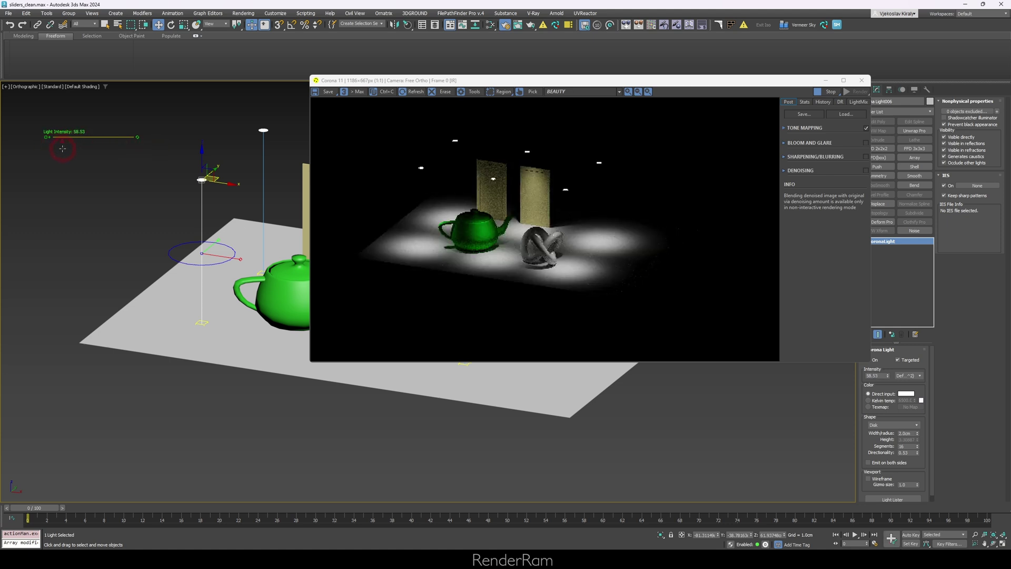
pyautogui.moveTo(99, 152); pyautogui.dragTo(86, 141)
pyautogui.click(643, 344)
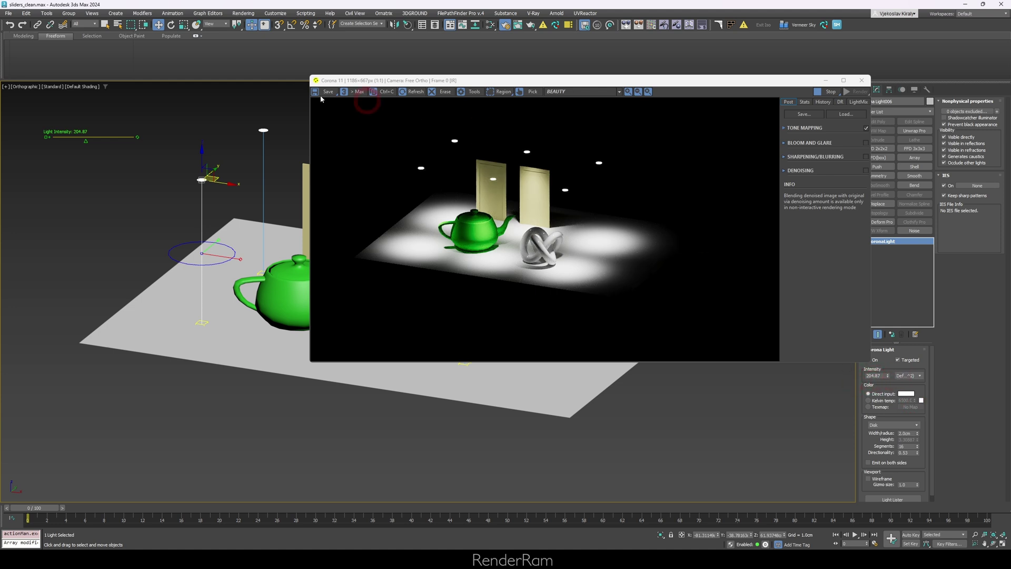
pyautogui.click(754, 385)
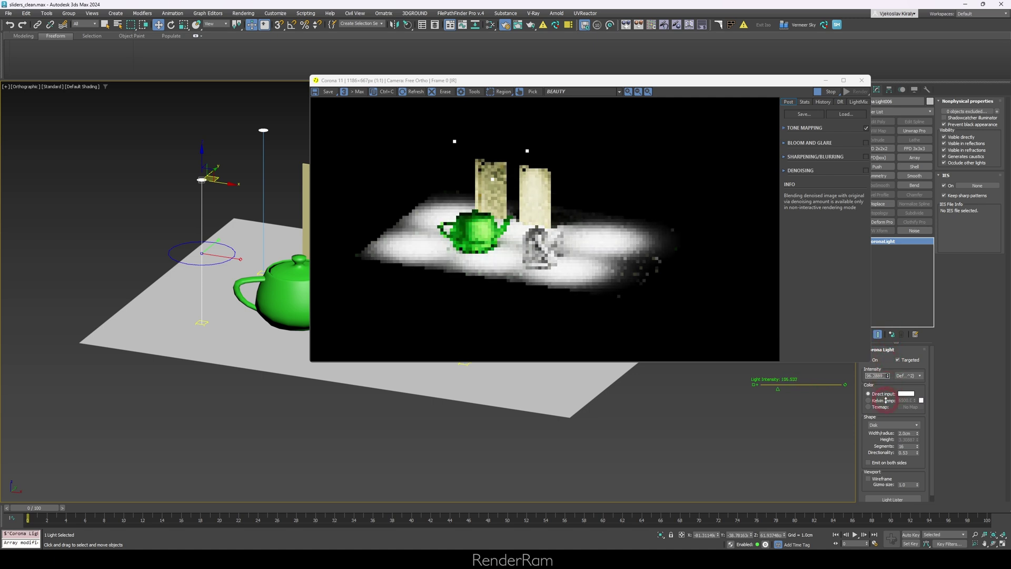
pyautogui.click(487, 122)
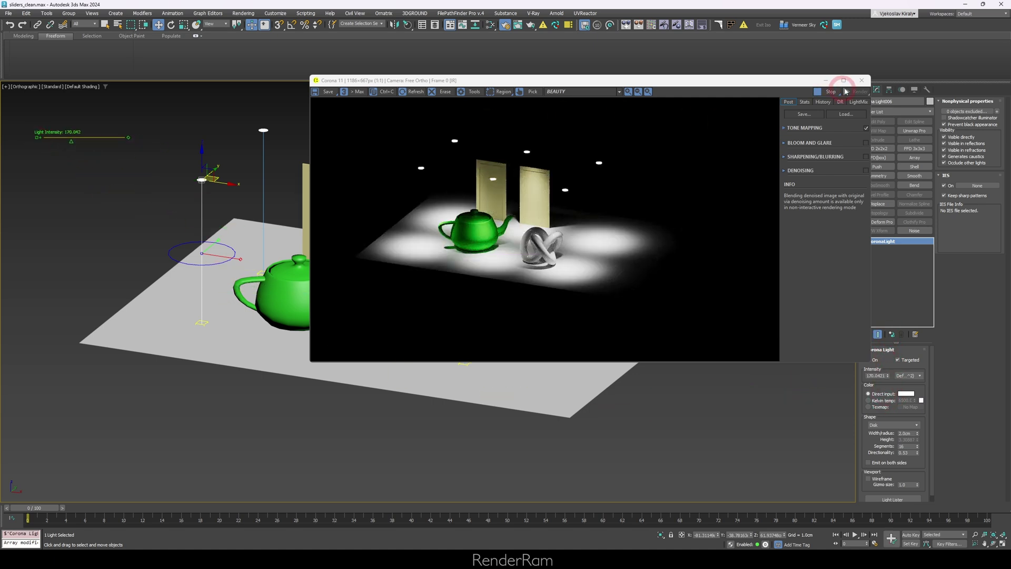
pyautogui.click(861, 80)
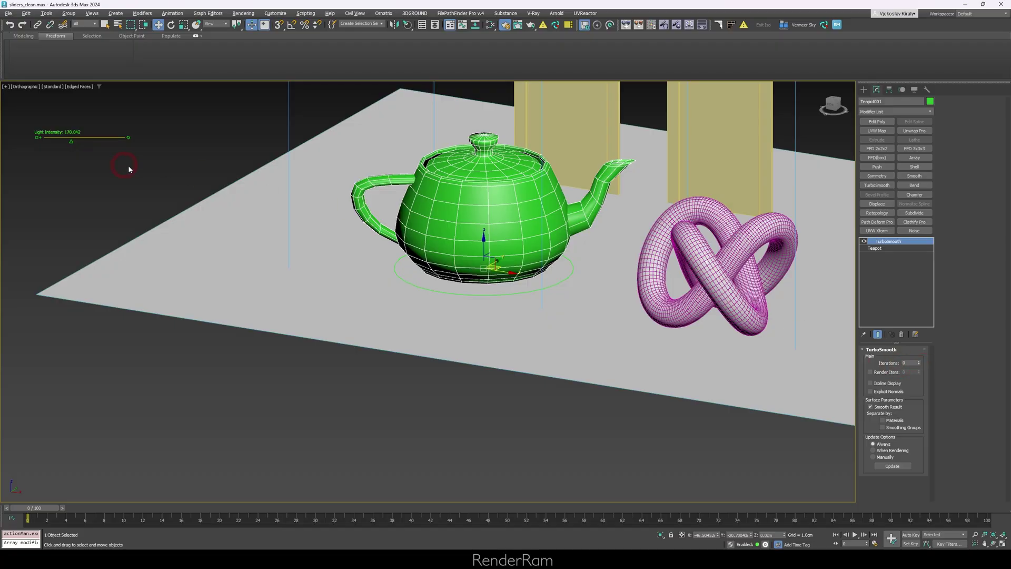
# Step: Create a second slider manipulator in the viewport directly below the Light Intensity slider
pyautogui.moveTo(129, 169); pyautogui.dragTo(828, 101, button='middle')
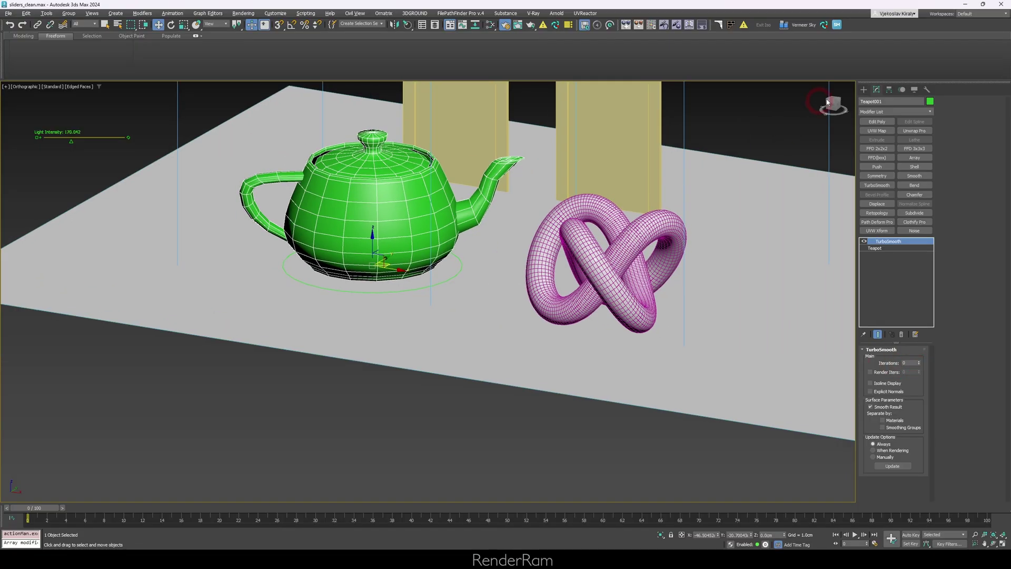
pyautogui.click(863, 90)
pyautogui.click(876, 89)
pyautogui.click(864, 90)
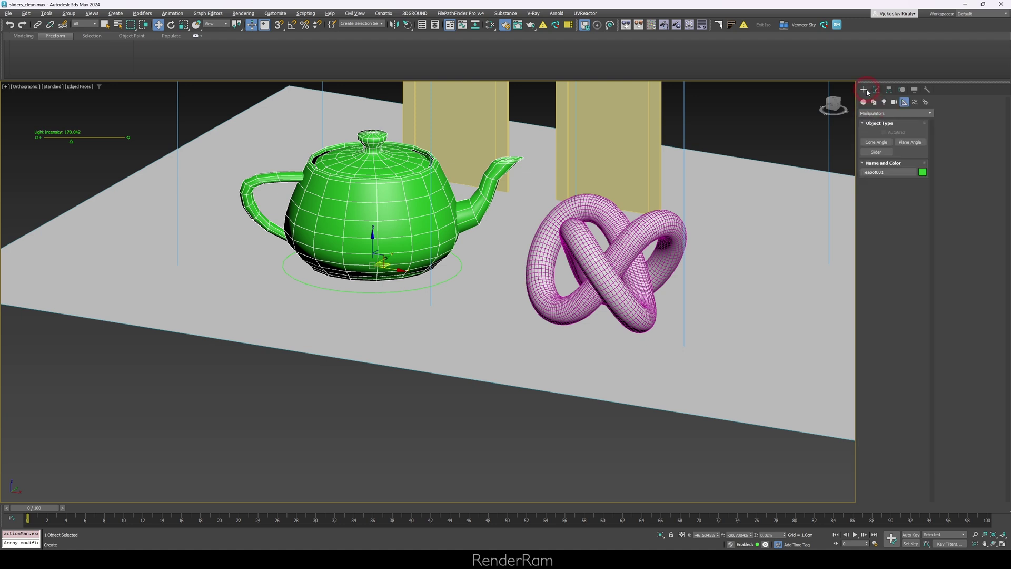
pyautogui.click(905, 102)
pyautogui.click(877, 152)
pyautogui.moveTo(74, 158); pyautogui.dragTo(37, 164)
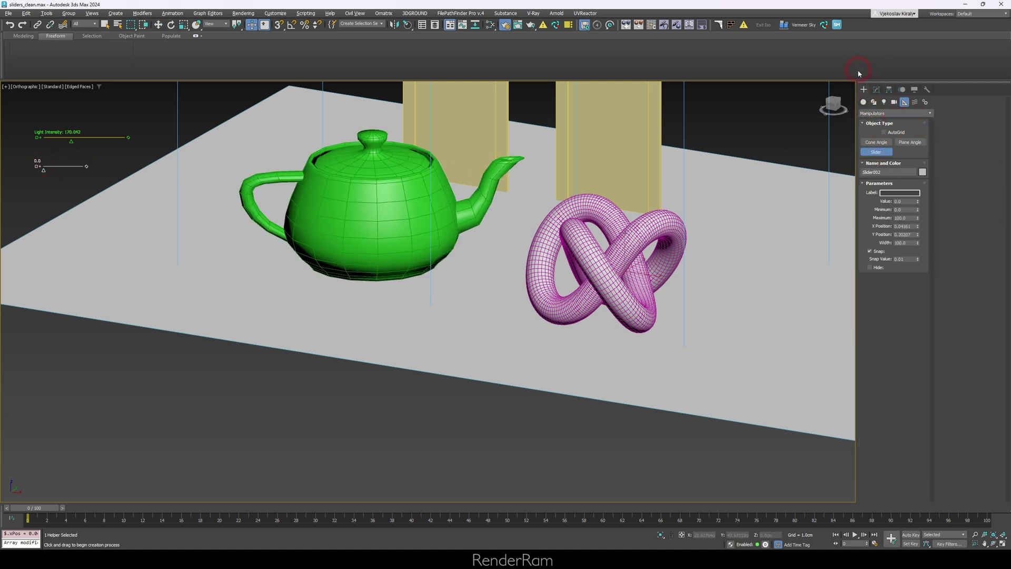
# Step: Label the new slider "Teapot TS" and set its maximum to 4
pyautogui.click(876, 90)
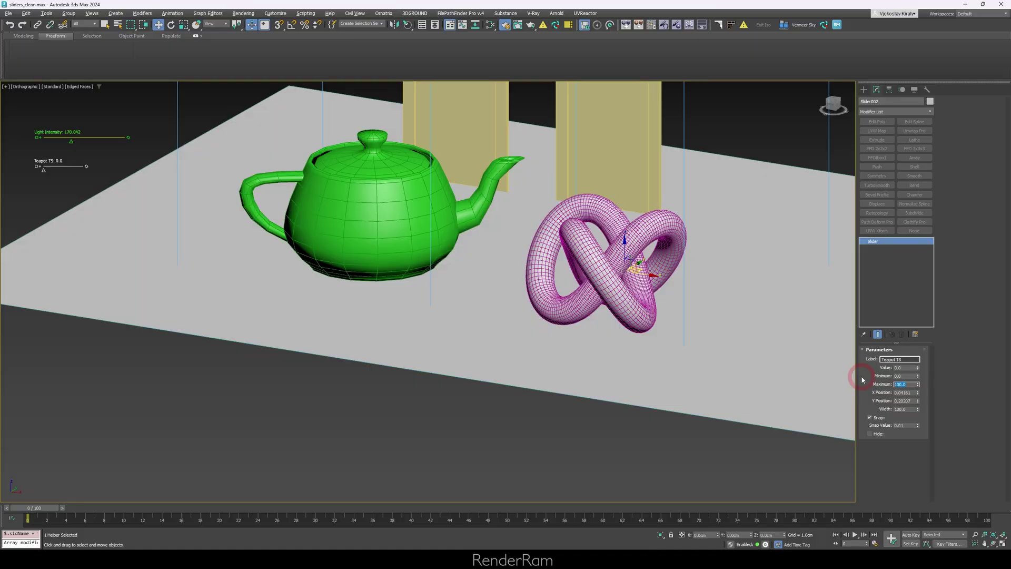
pyautogui.write('4')
pyautogui.press('Return')
# Step: Start wiring parameters on the green teapot and choose the Iterations parameter of its TurboSmooth modifier
pyautogui.moveTo(350, 206); pyautogui.dragTo(395, 228, button='middle')
pyautogui.click(407, 230)
pyautogui.rightClick(407, 231)
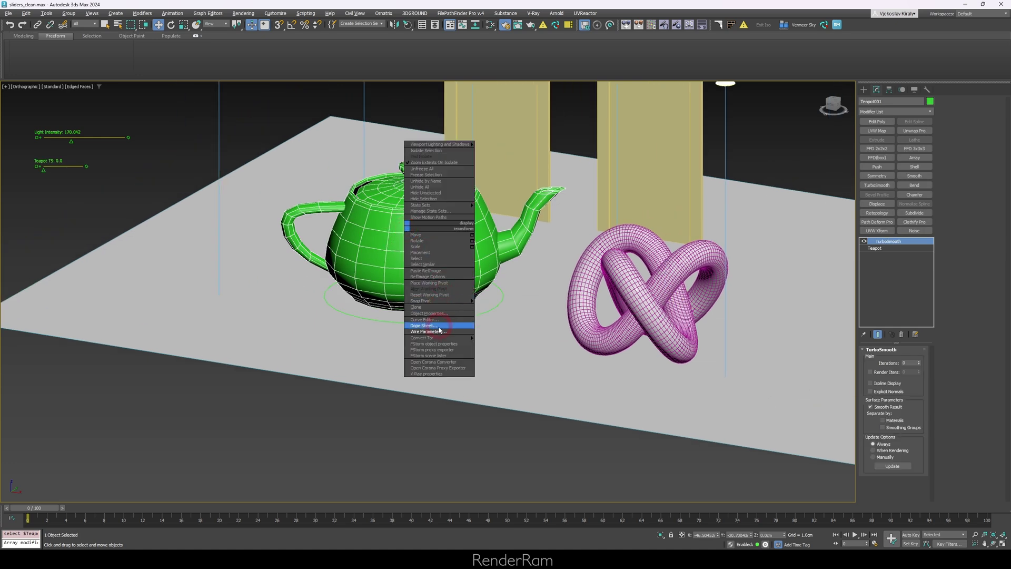
pyautogui.click(414, 297)
pyautogui.moveTo(413, 310)
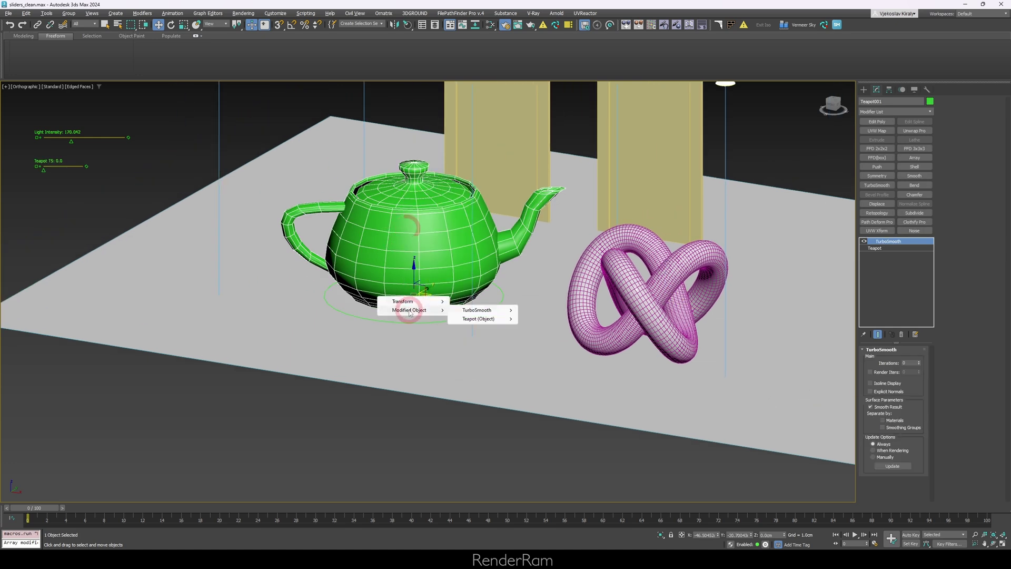
pyautogui.moveTo(484, 313)
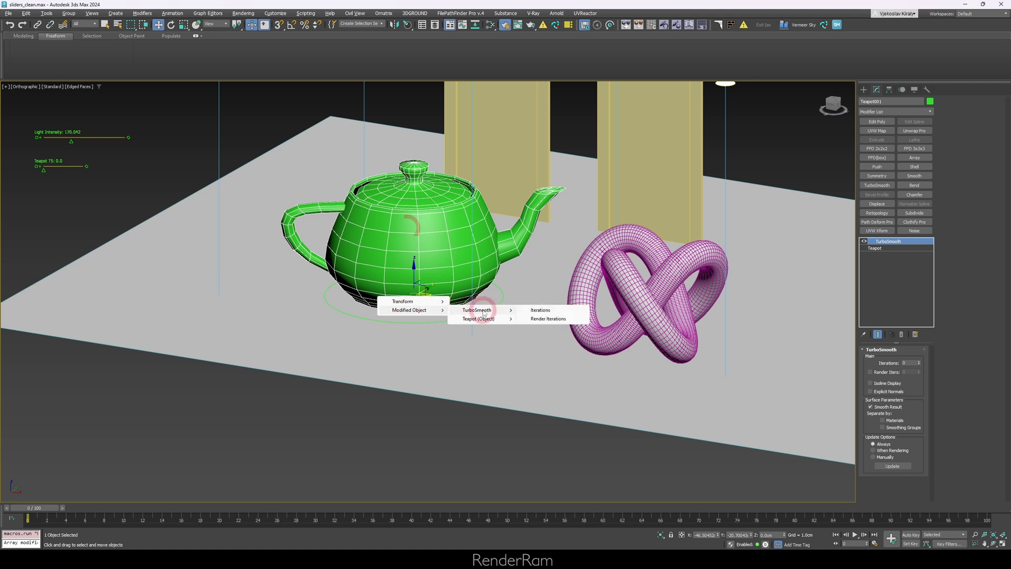
pyautogui.click(546, 312)
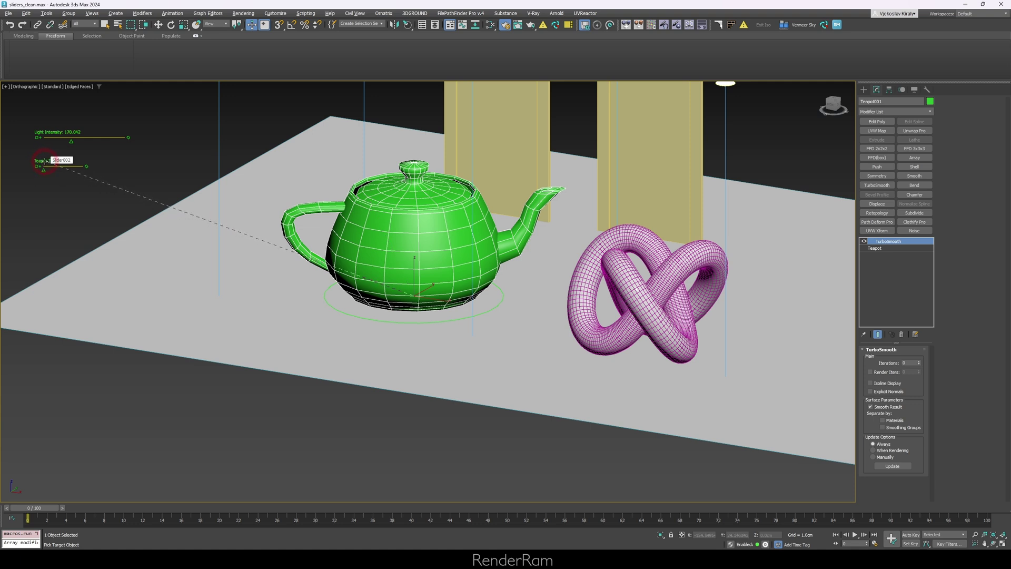
# Step: Connect the teapot's Iterations two-way with the Teapot TS slider's value and try the slider on the teapot
pyautogui.click(45, 161)
pyautogui.moveTo(57, 175)
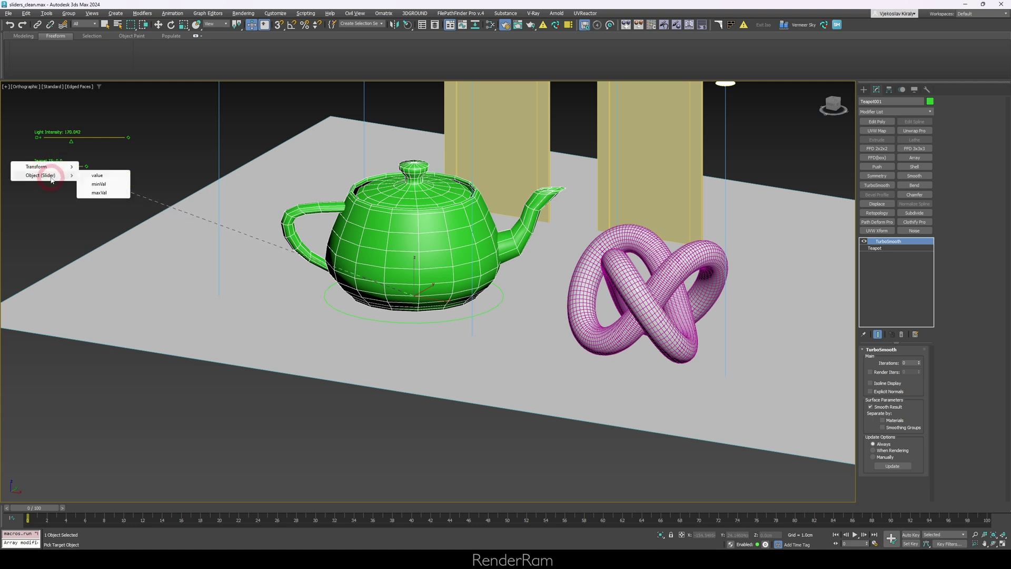
pyautogui.click(113, 178)
pyautogui.click(510, 190)
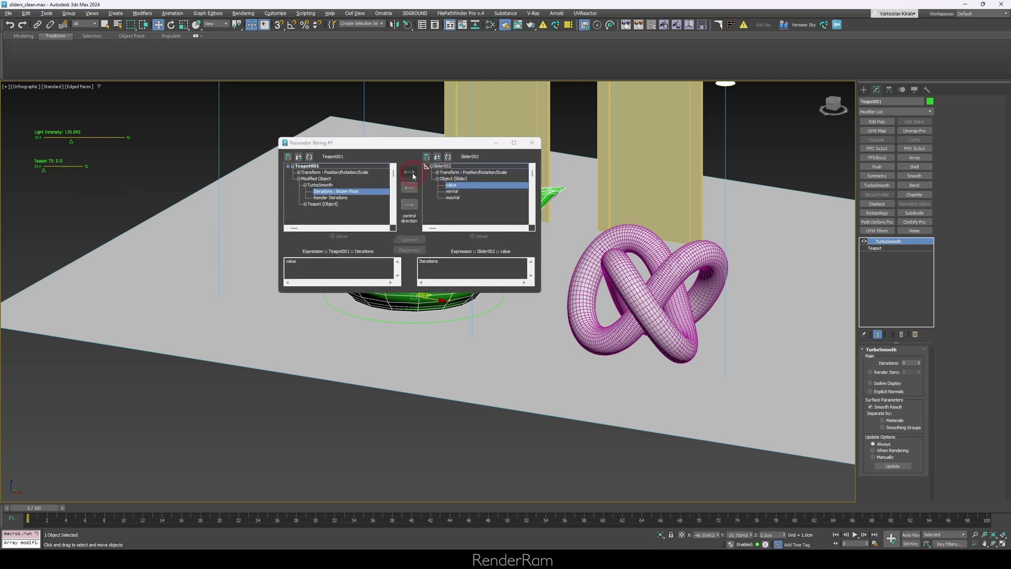
pyautogui.click(412, 173)
pyautogui.click(409, 239)
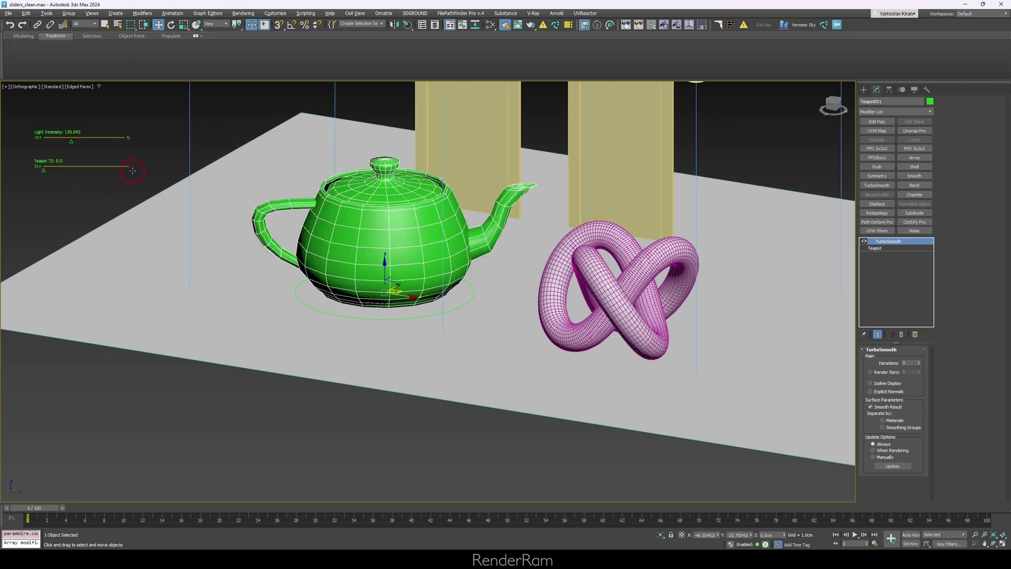
pyautogui.moveTo(44, 171); pyautogui.dragTo(72, 173)
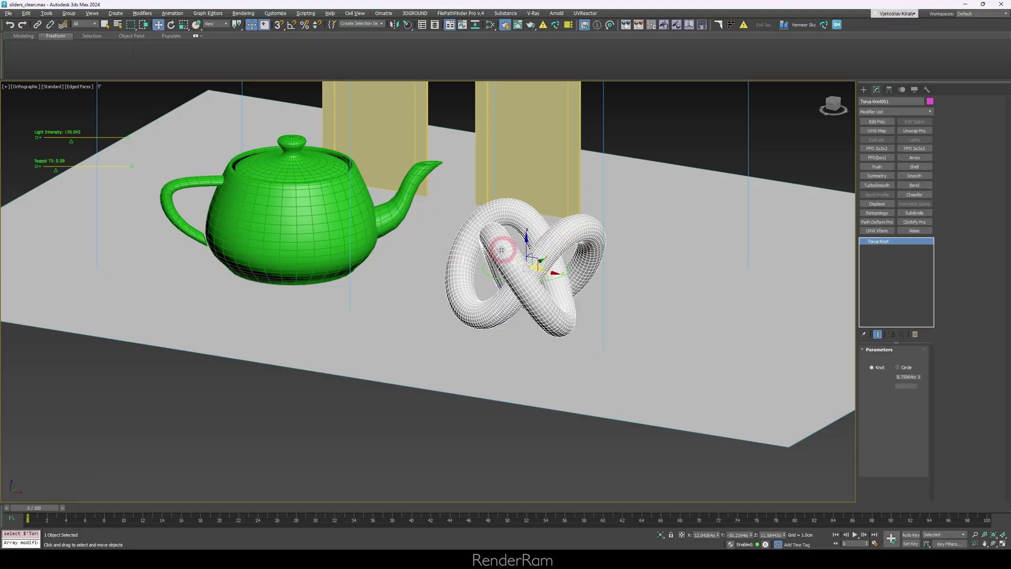
# Step: Look through the parameters of the torus knot that are available for wiring
pyautogui.rightClick(502, 250)
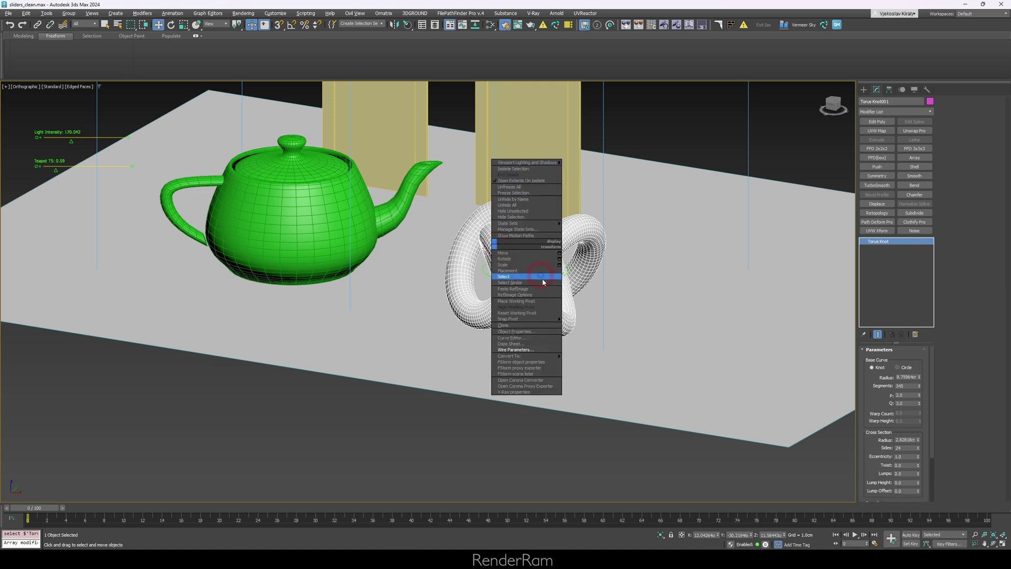
pyautogui.click(525, 350)
pyautogui.moveTo(517, 284)
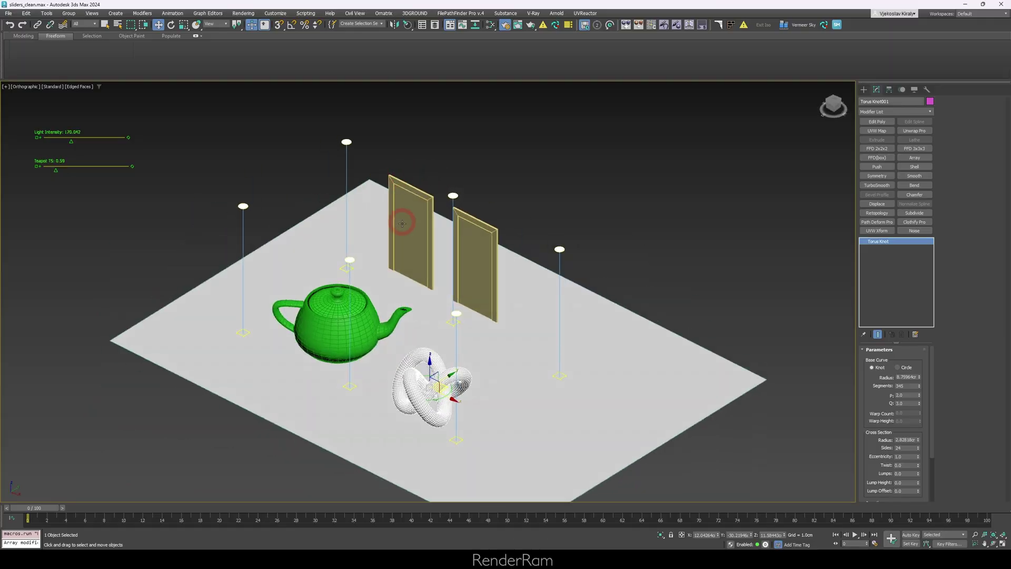
# Step: Try rotating the door panels around their pivots
pyautogui.moveTo(462, 203); pyautogui.dragTo(470, 228, button='middle')
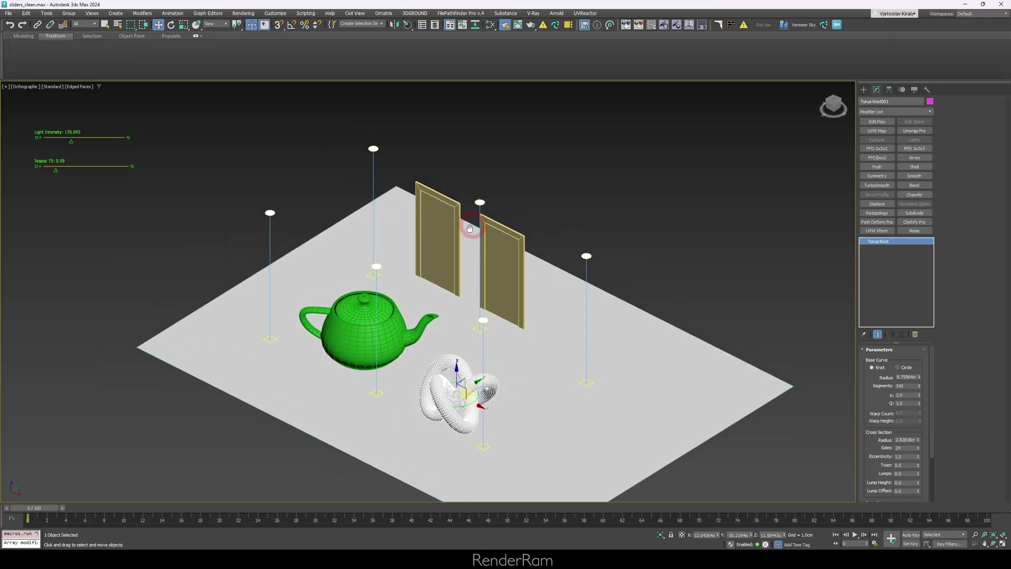
pyautogui.scroll(3, 470, 228)
pyautogui.scroll(-3, 386, 242)
pyautogui.click(366, 256)
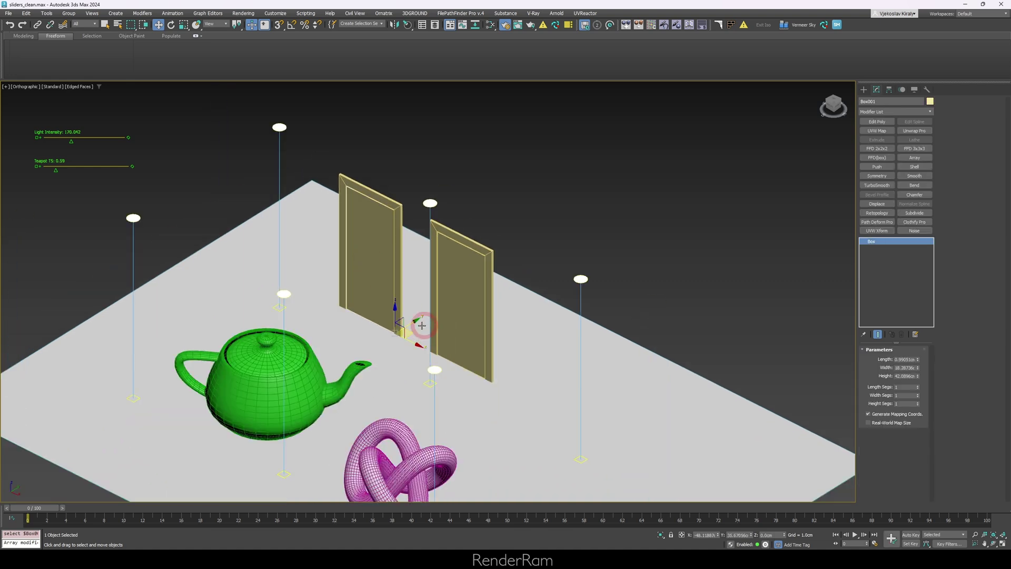
pyautogui.press('e')
pyautogui.moveTo(396, 345)
pyautogui.mouseDown()
pyautogui.moveTo(503, 336)
pyautogui.moveTo(440, 338)
pyautogui.moveTo(523, 349)
pyautogui.moveTo(413, 338)
pyautogui.mouseUp()
pyautogui.rightClick(473, 335)
pyautogui.rightClick(413, 338)
# Step: Create a third slider manipulator below the Teapot TS slider and label it "Doors"
pyautogui.click(87, 199)
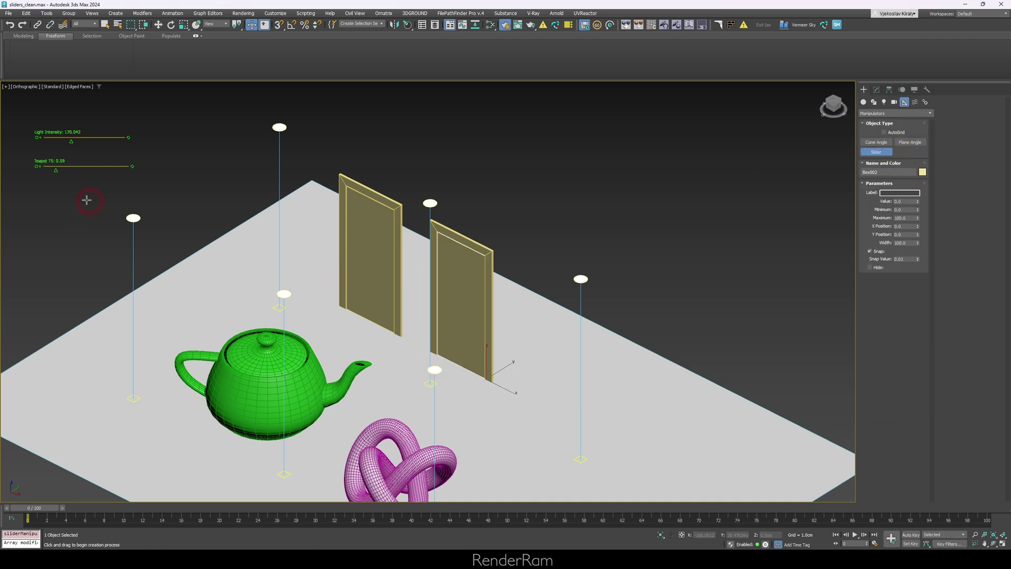
pyautogui.click(877, 89)
pyautogui.click(882, 359)
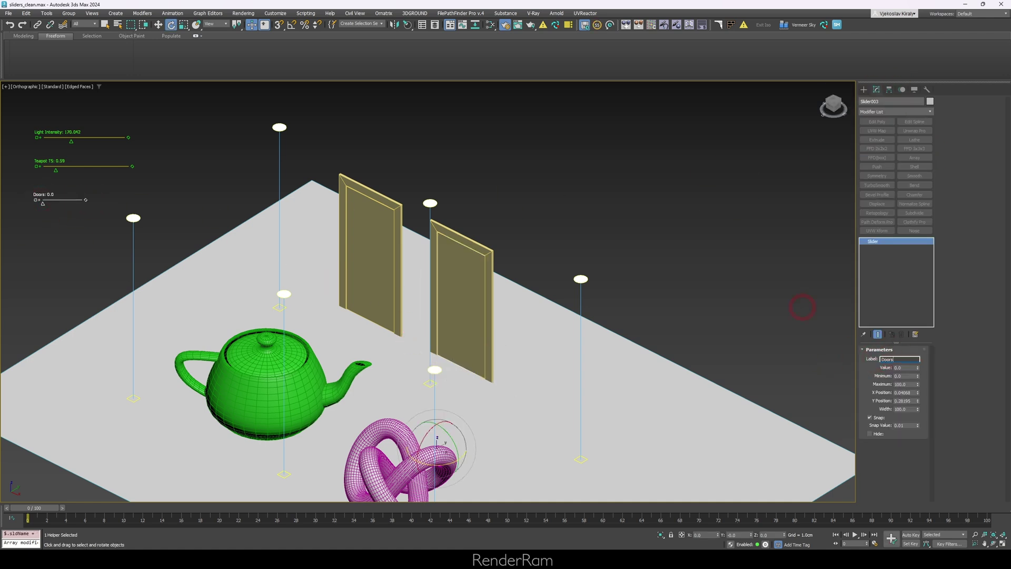
# Step: Start wiring parameters on the first door panel, Box001, and choose its Z Rotation
pyautogui.moveTo(815, 283); pyautogui.dragTo(824, 281, button='middle')
pyautogui.click(393, 271)
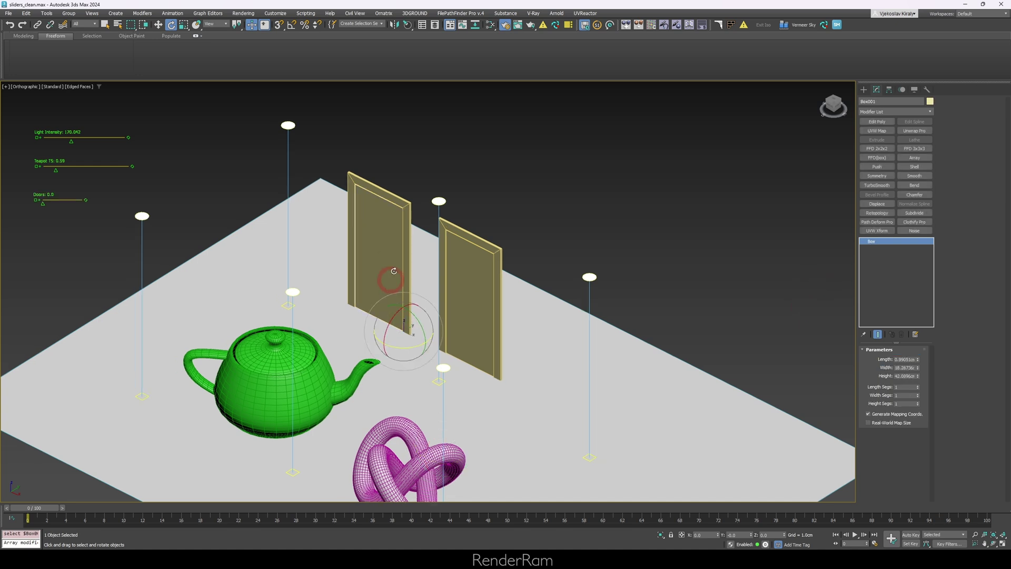
pyautogui.rightClick(380, 238)
pyautogui.click(464, 348)
pyautogui.rightClick(403, 335)
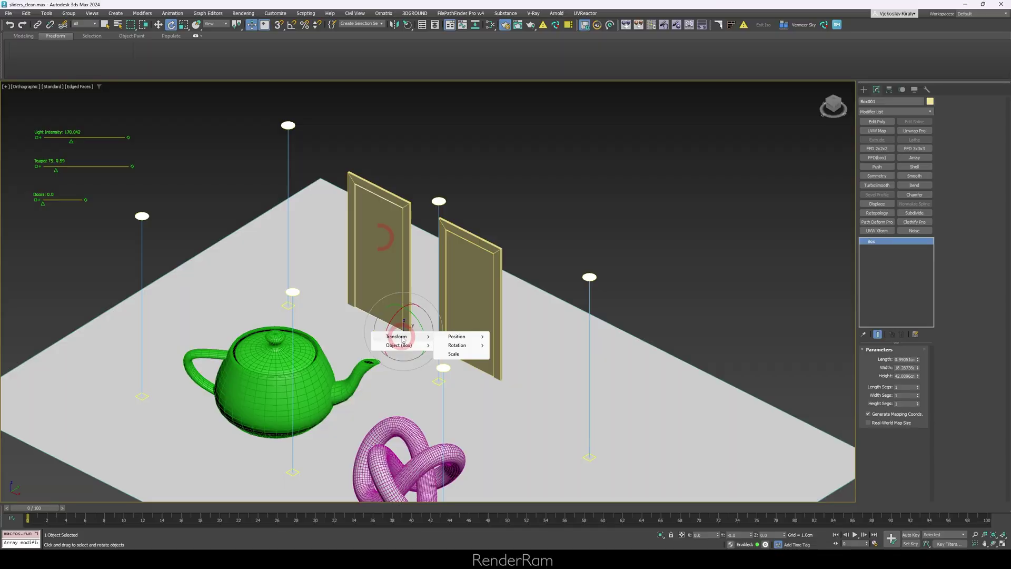
pyautogui.moveTo(466, 347)
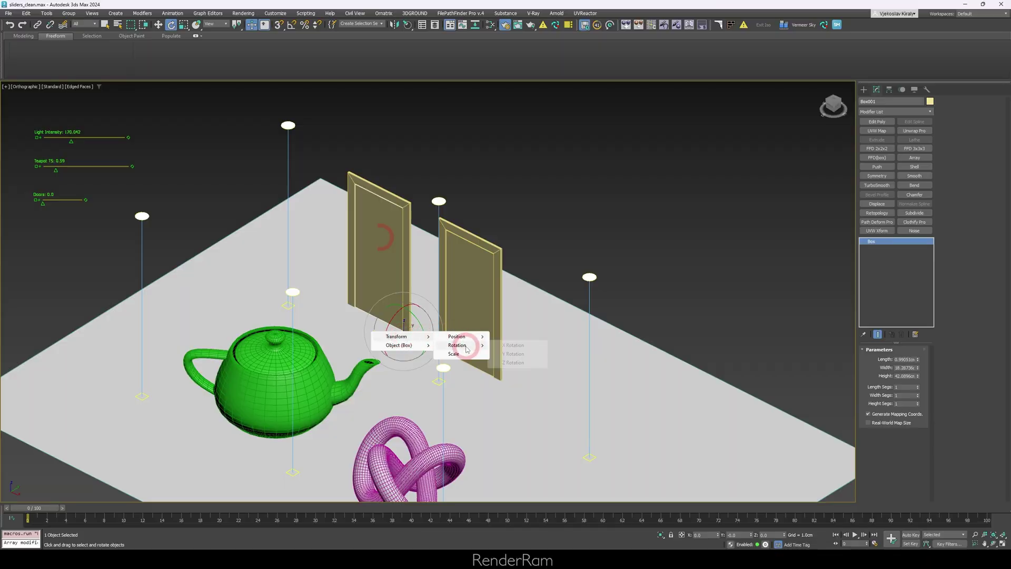
pyautogui.click(513, 363)
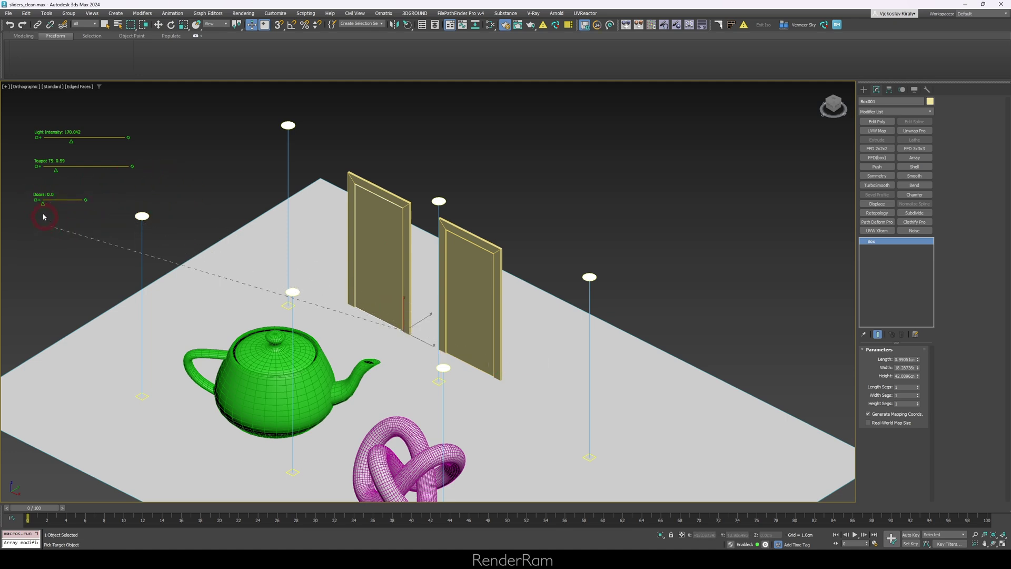
# Step: Connect the first door's Z Rotation two-way with the Doors slider's value and lengthen the slider
pyautogui.click(44, 198)
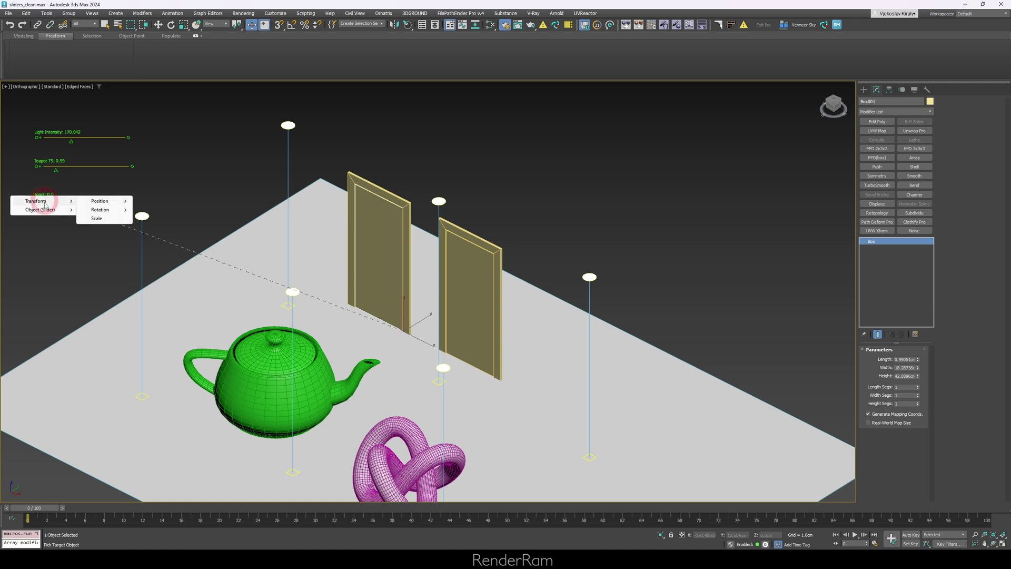
pyautogui.moveTo(63, 210)
pyautogui.click(96, 210)
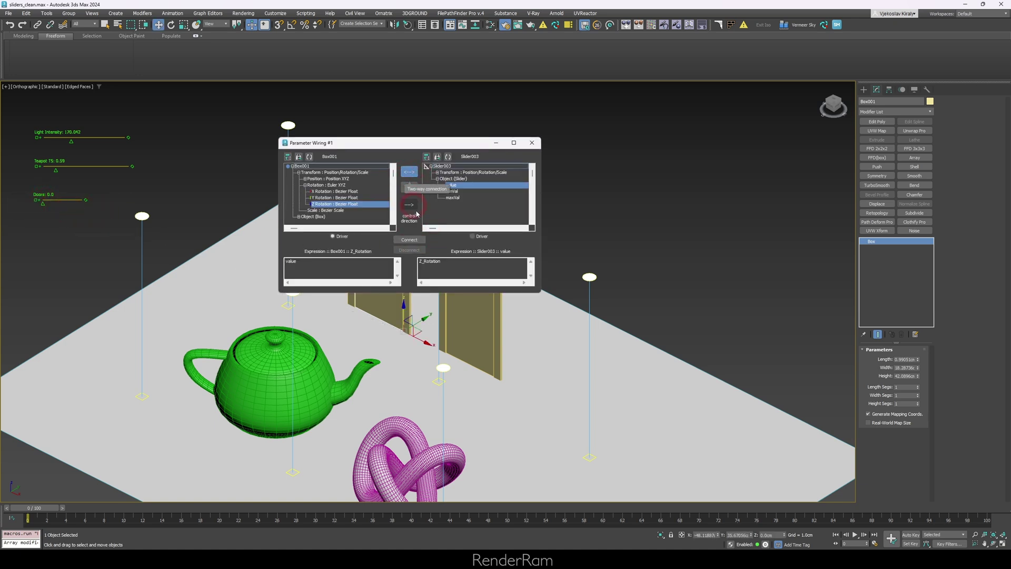
pyautogui.click(408, 242)
pyautogui.click(129, 199)
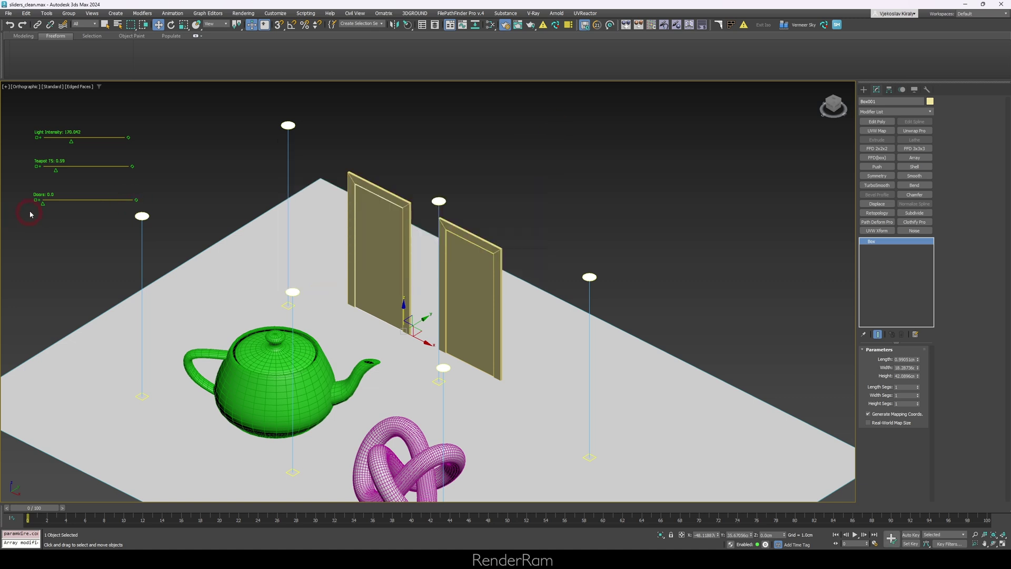
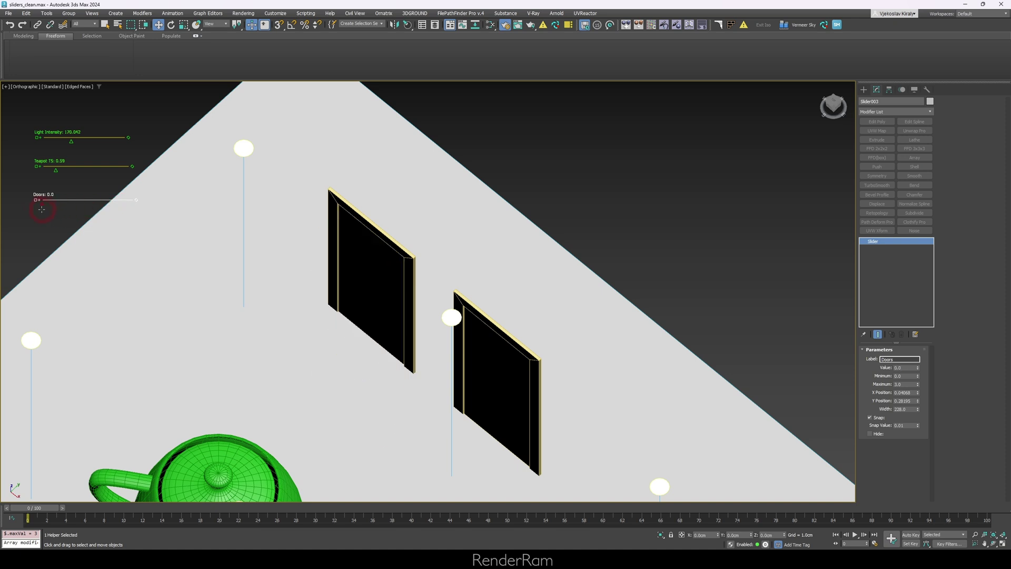
# Step: Wire the second door's Z Rotation two-way to the Doors slider's value using the expression value/2, and close the Parameter Wiring dialog
pyautogui.moveTo(493, 364); pyautogui.dragTo(464, 314, button='middle')
pyautogui.click(458, 296)
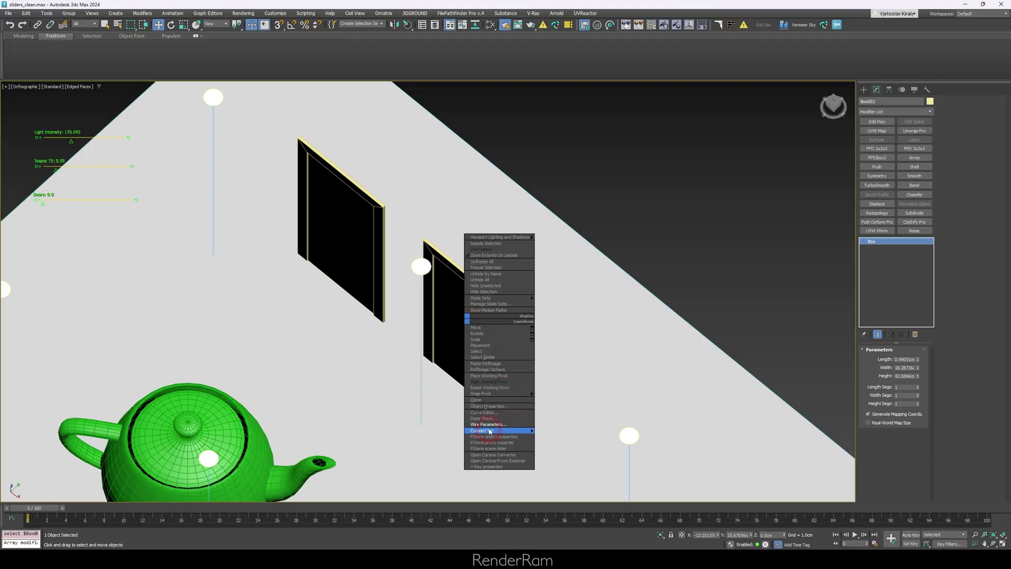
pyautogui.rightClick(500, 419)
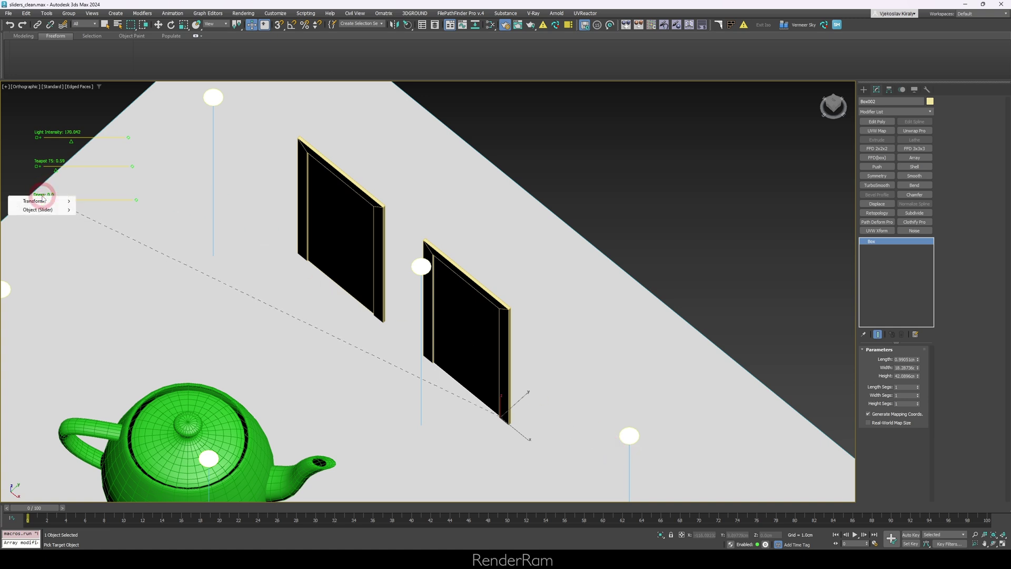
pyautogui.click(90, 213)
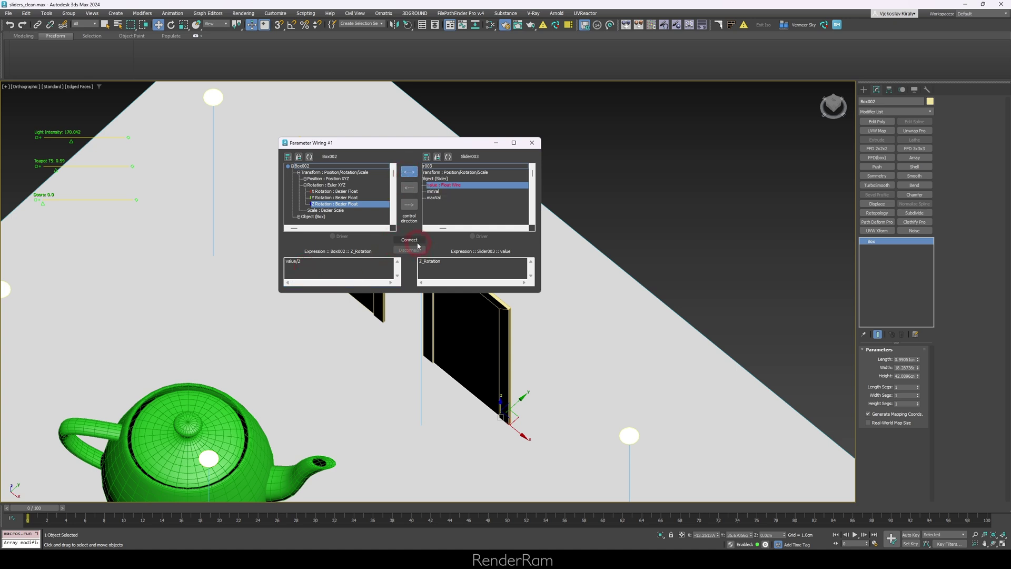
pyautogui.click(533, 144)
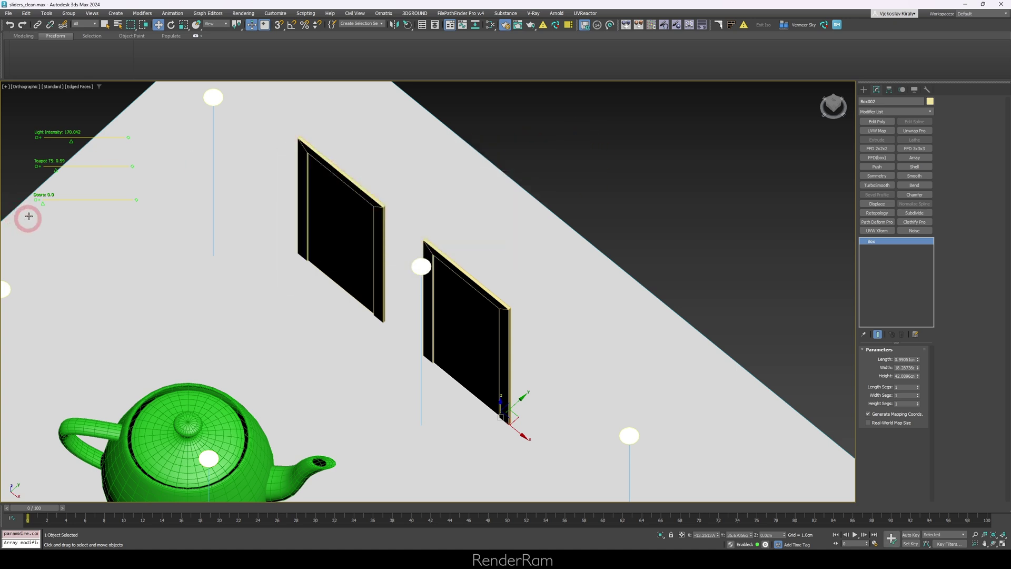
# Step: Test the Doors slider at different values and examine from above how the two doors rotate
pyautogui.moveTo(43, 205); pyautogui.dragTo(75, 212)
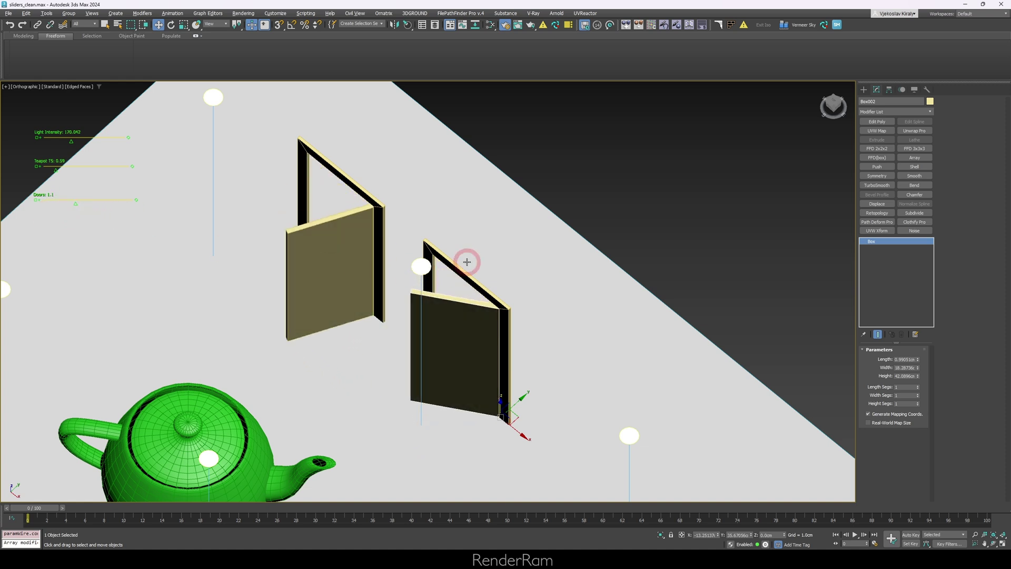
pyautogui.keyDown('alt'); pyautogui.moveTo(467, 262); pyautogui.dragTo(489, 287, button='middle'); pyautogui.keyUp('alt')
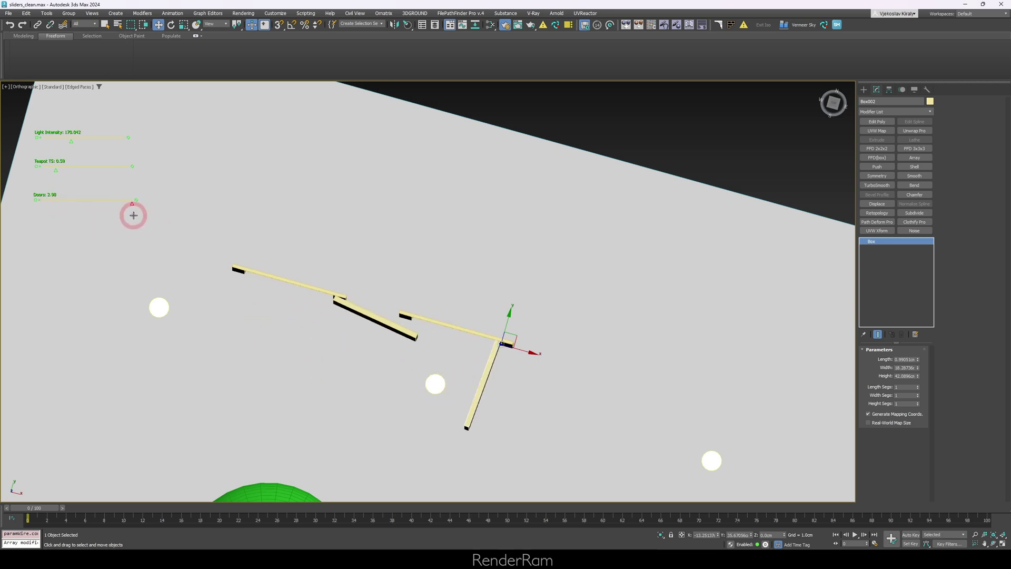
pyautogui.keyDown('alt'); pyautogui.moveTo(63, 220); pyautogui.dragTo(331, 226, button='middle'); pyautogui.keyUp('alt')
pyautogui.scroll(-4, 413, 210)
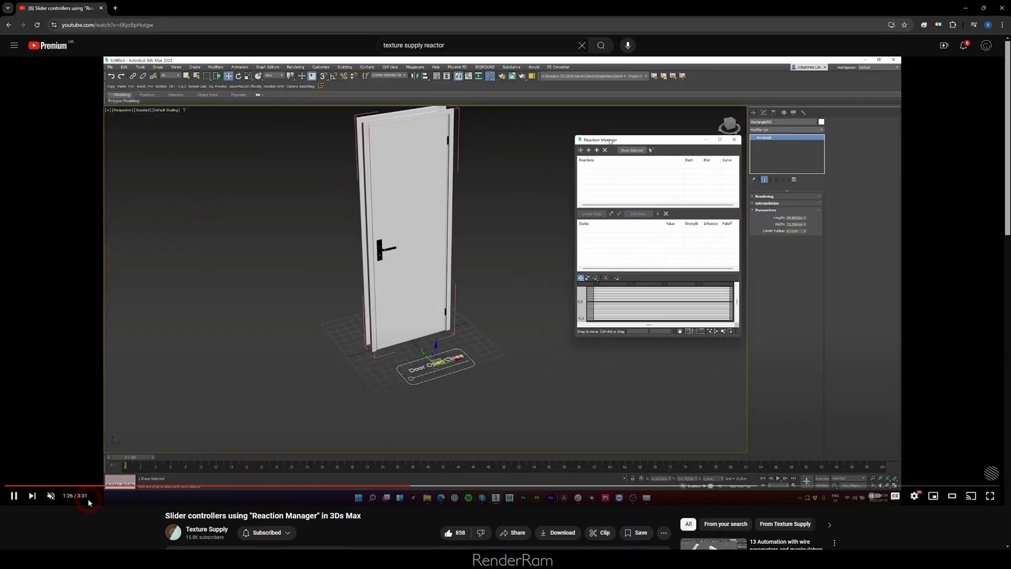
# Step: Switch to the browser and look over the YouTube page of Texture Supply's video on slider controllers using Reaction Manager
pyautogui.scroll(-1, 166, 477)
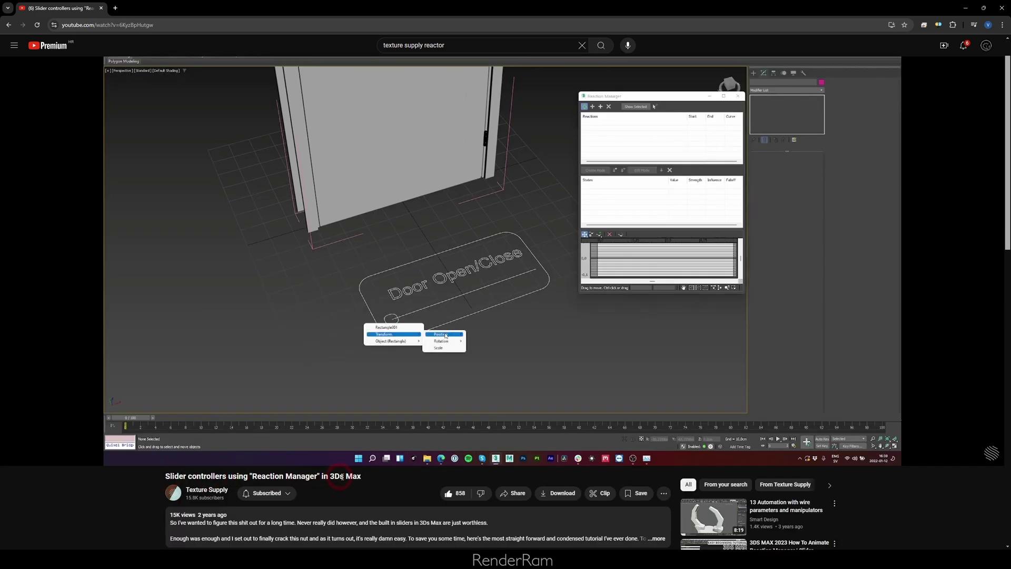
pyautogui.scroll(1, 372, 482)
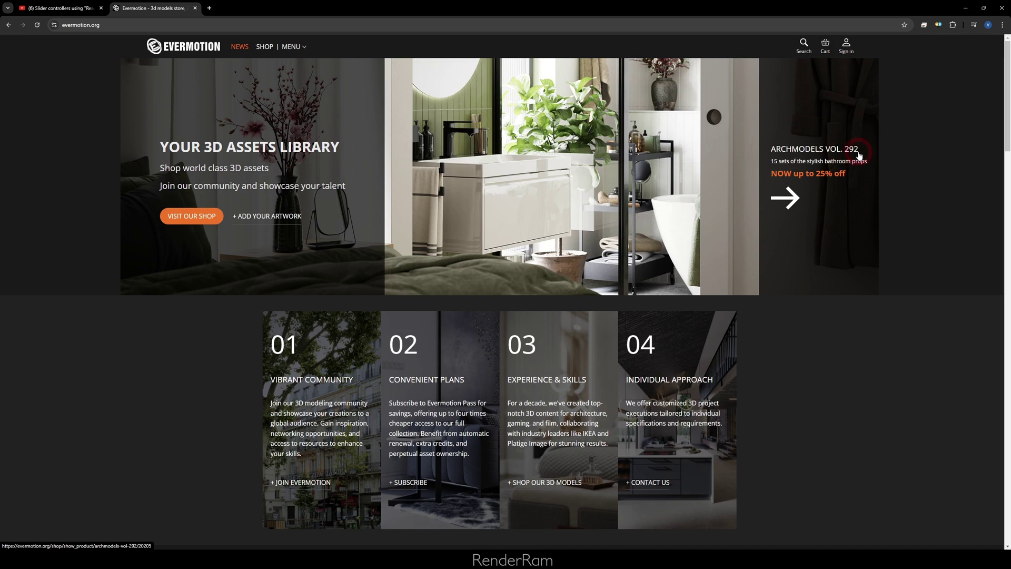
# Step: Open the Archmodels vol. 292 product page from the Evermotion homepage and browse the enlarged preview images of its collection
pyautogui.click(796, 173)
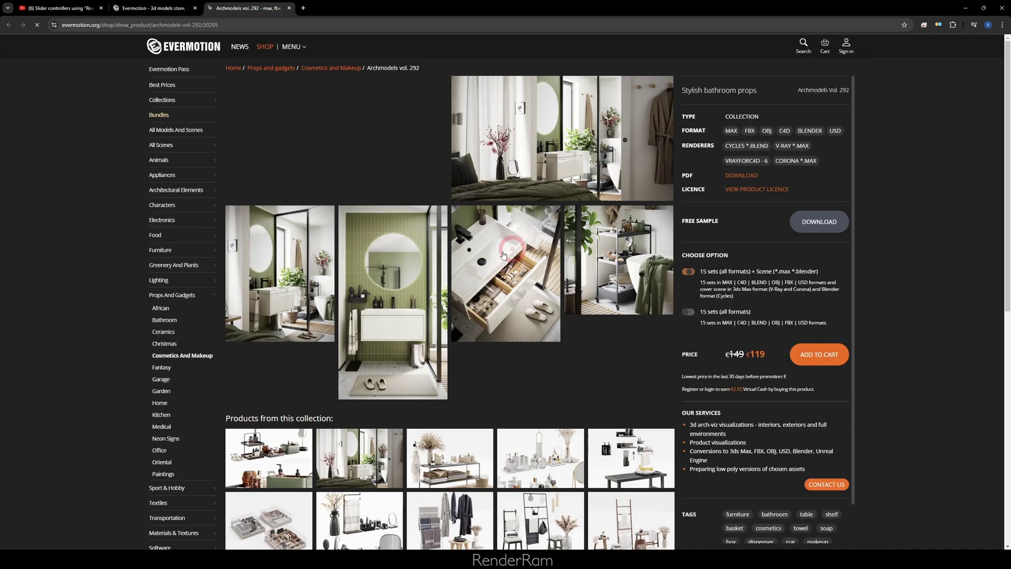
pyautogui.scroll(-5, 453, 246)
pyautogui.click(271, 199)
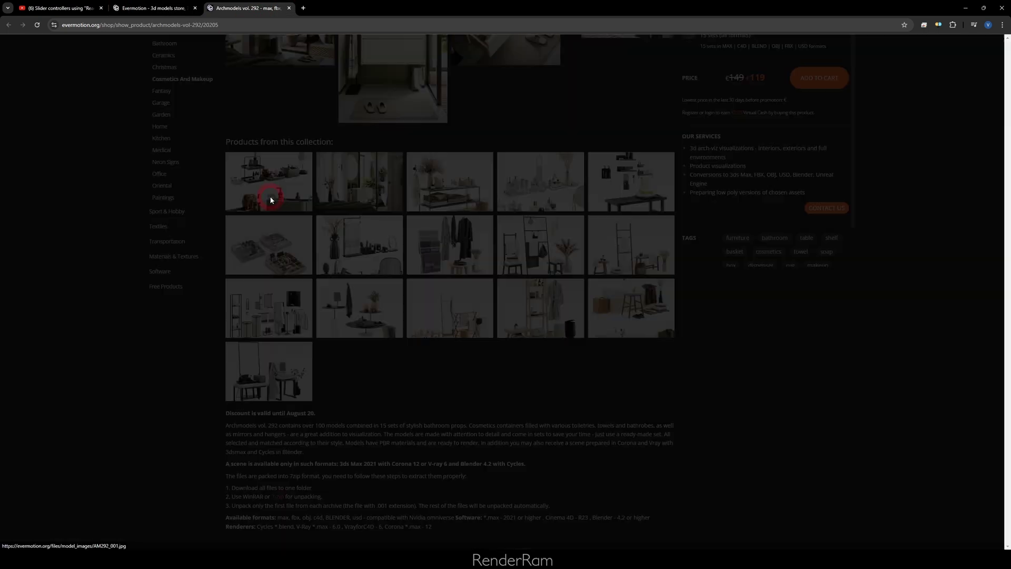
pyautogui.click(270, 200)
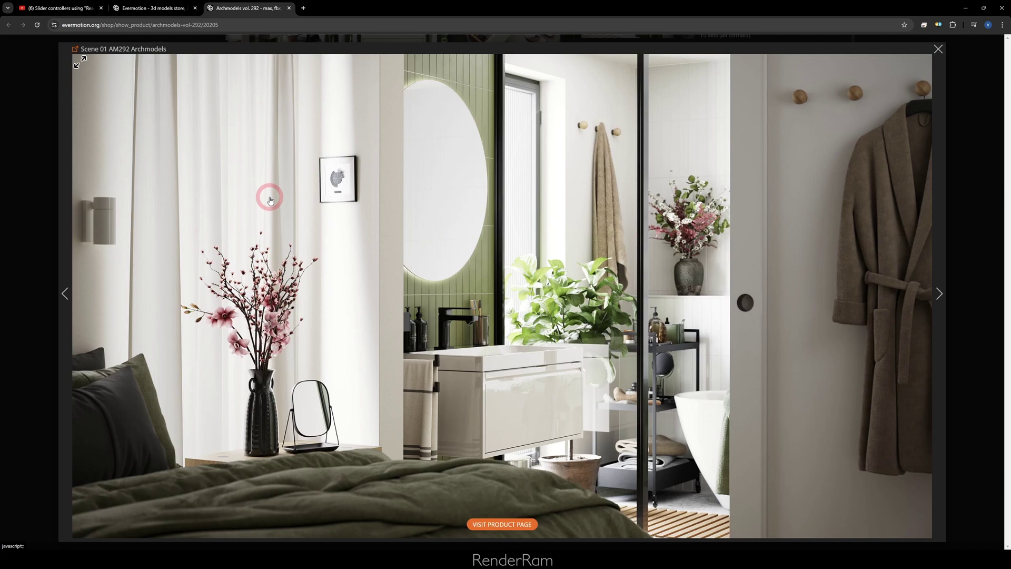
pyautogui.click(270, 200)
pyautogui.click(271, 200)
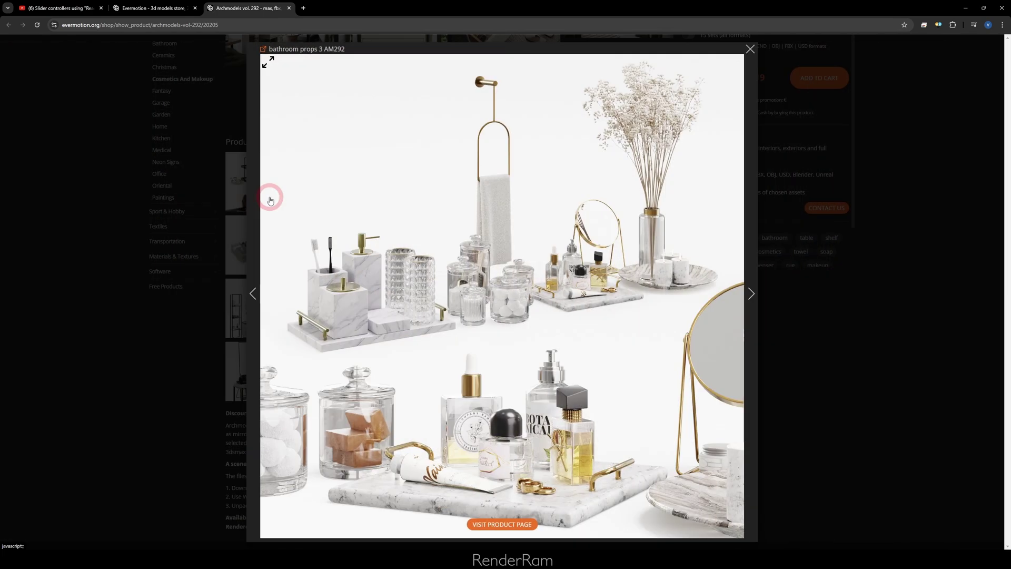
pyautogui.click(270, 200)
pyautogui.click(270, 200)
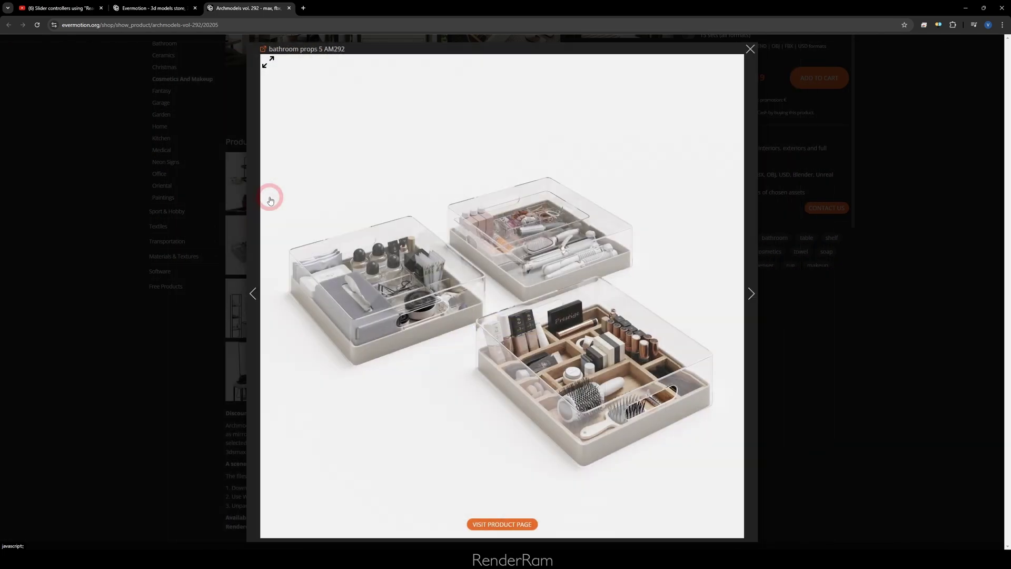
pyautogui.click(271, 200)
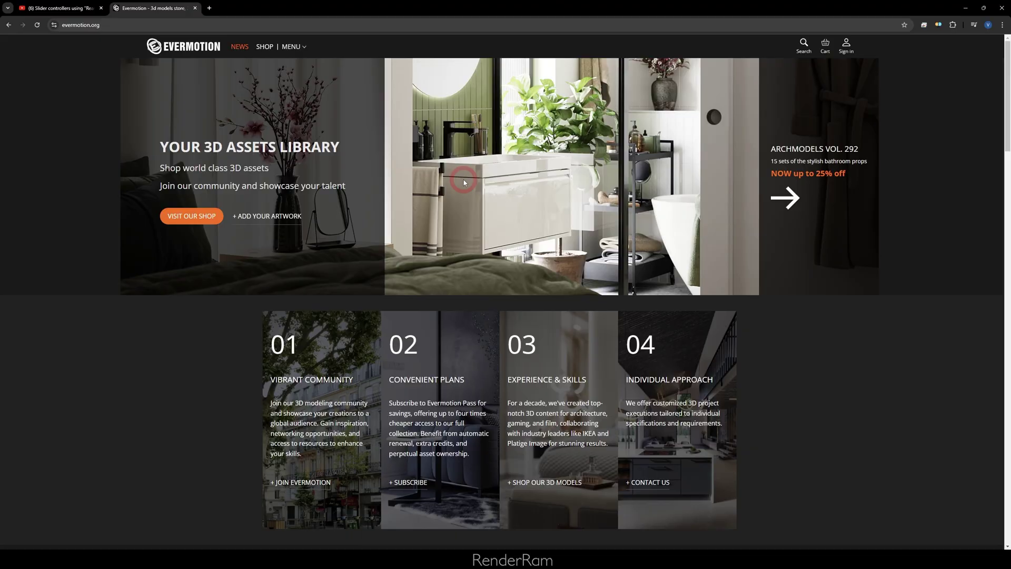
# Step: Look over the Evermotion homepage's projects and news, open the full articles list and skim through its entries
pyautogui.scroll(-20, 464, 182)
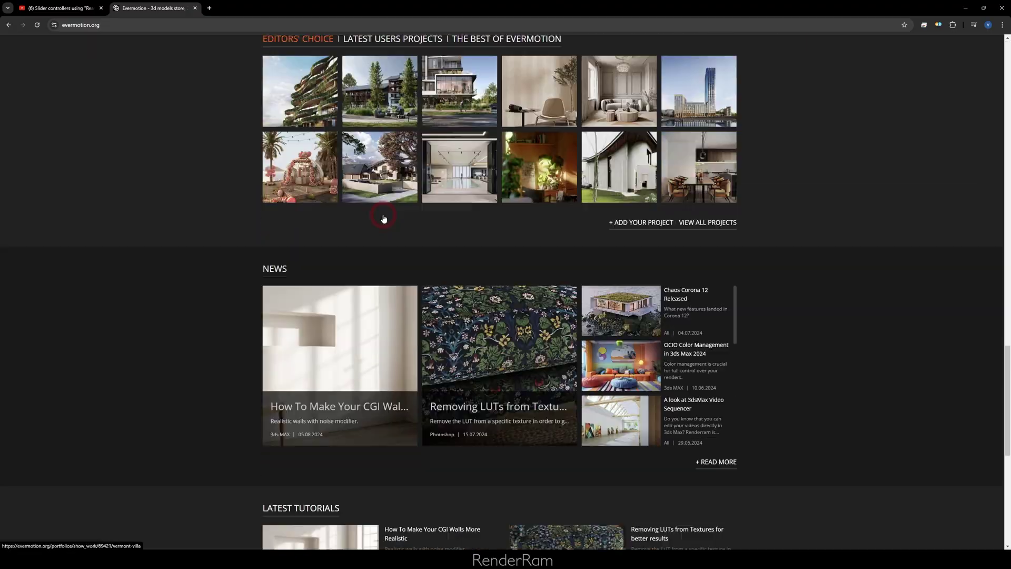
pyautogui.scroll(-4, 384, 218)
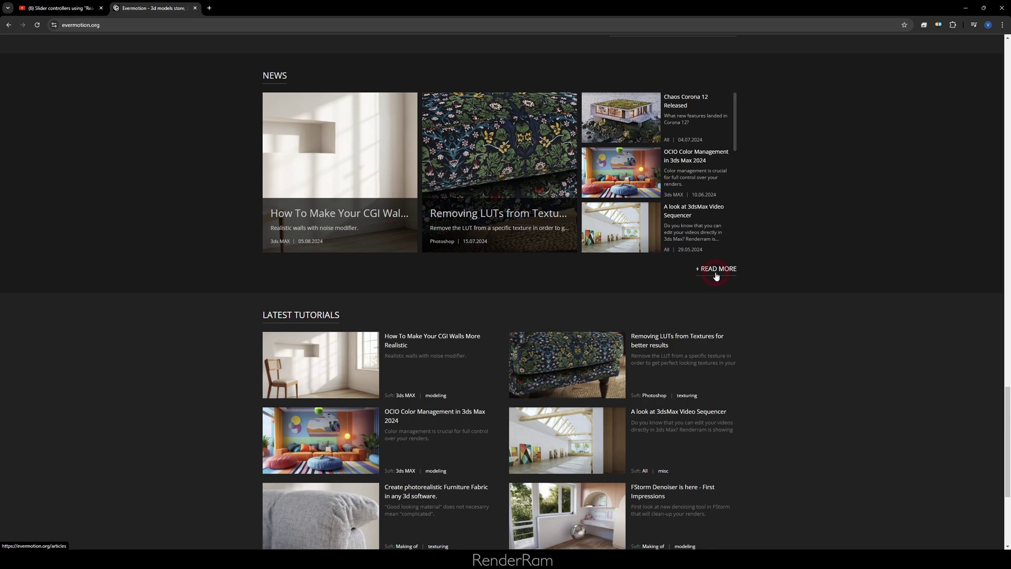
pyautogui.click(717, 269)
pyautogui.scroll(-5, 373, 284)
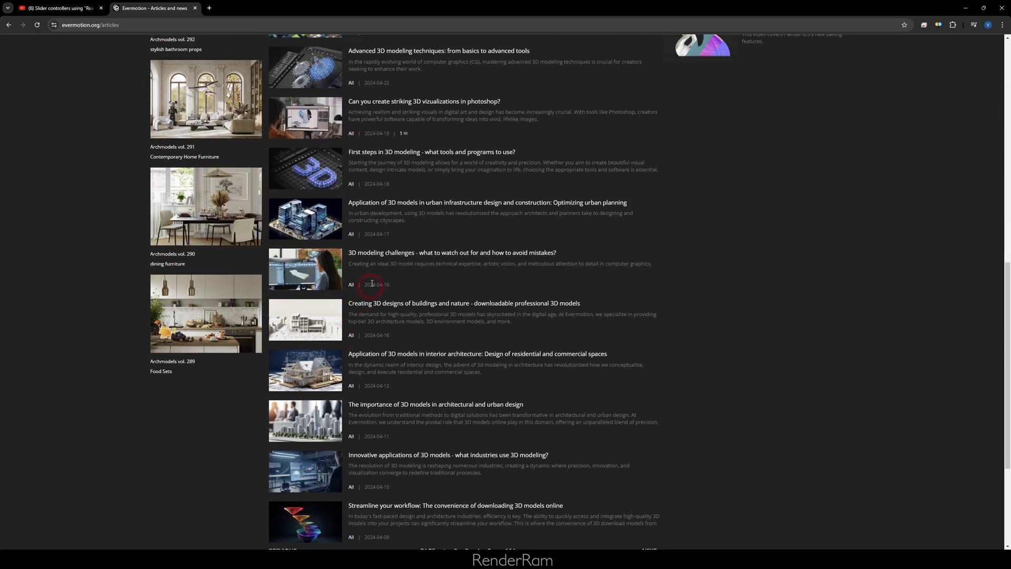
pyautogui.scroll(-4, 451, 297)
pyautogui.scroll(5, 404, 136)
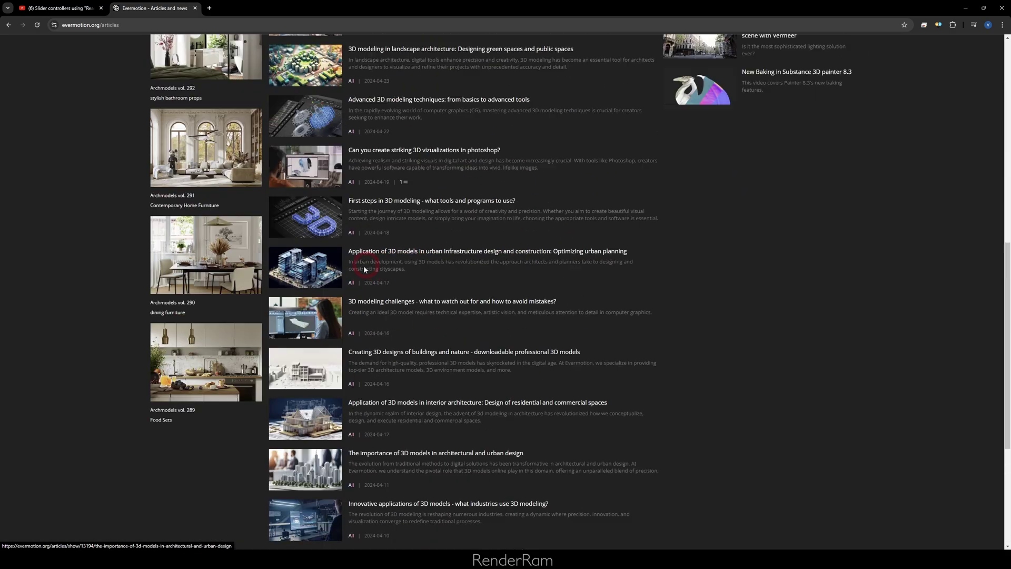
pyautogui.scroll(5, 331, 110)
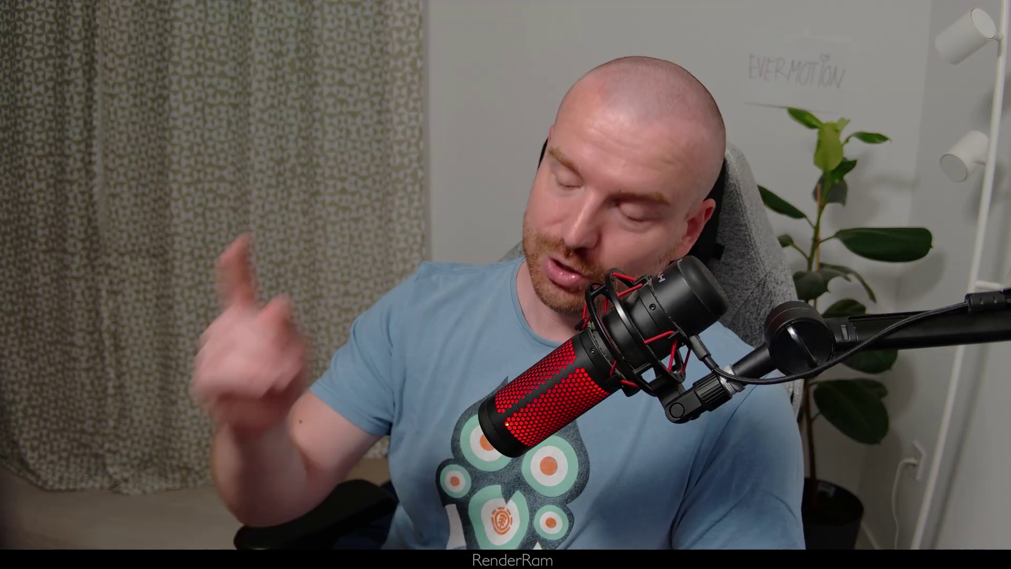